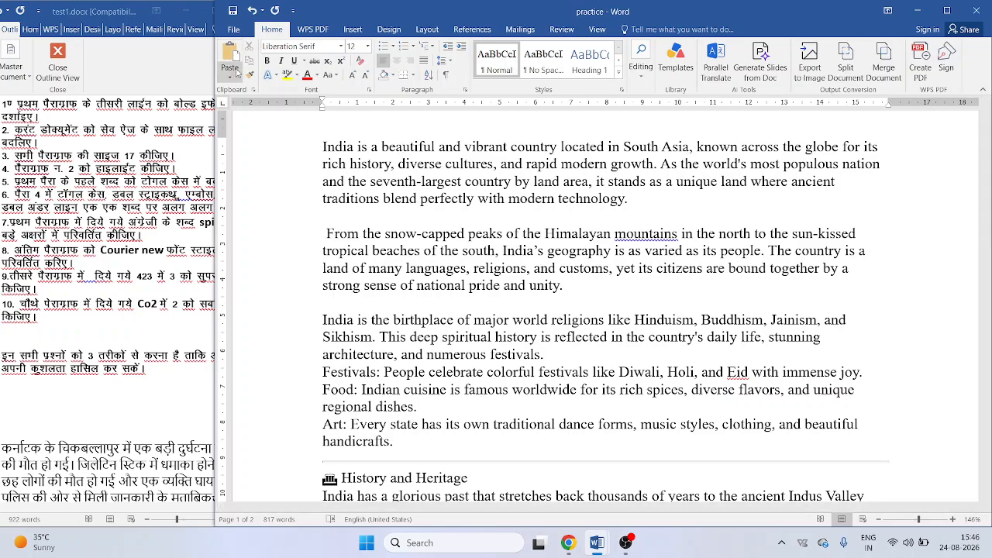
- Narrow the practice document's window so that more of the question list beside it is visible
drag(215, 68, 259, 70)
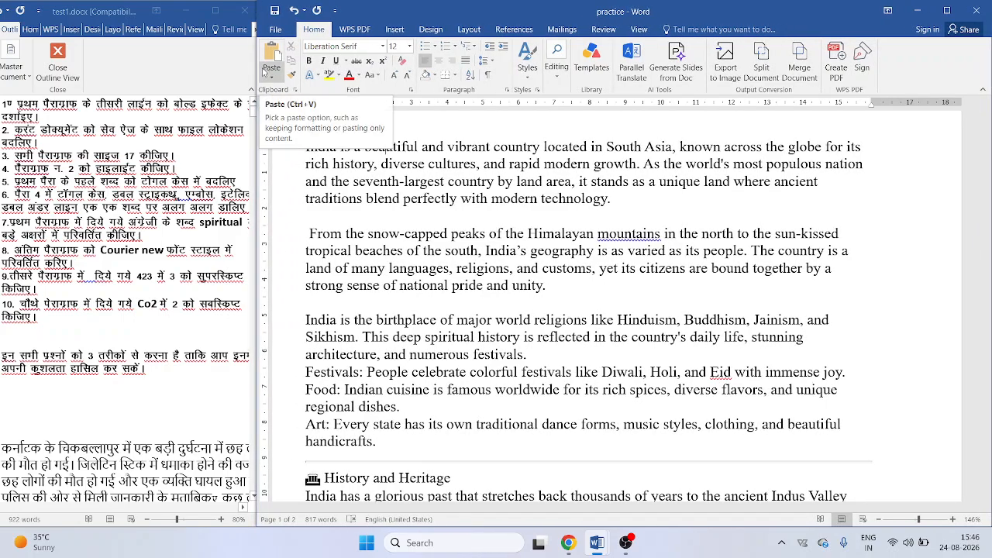
click(617, 400)
scroll(617, 400, up, 2)
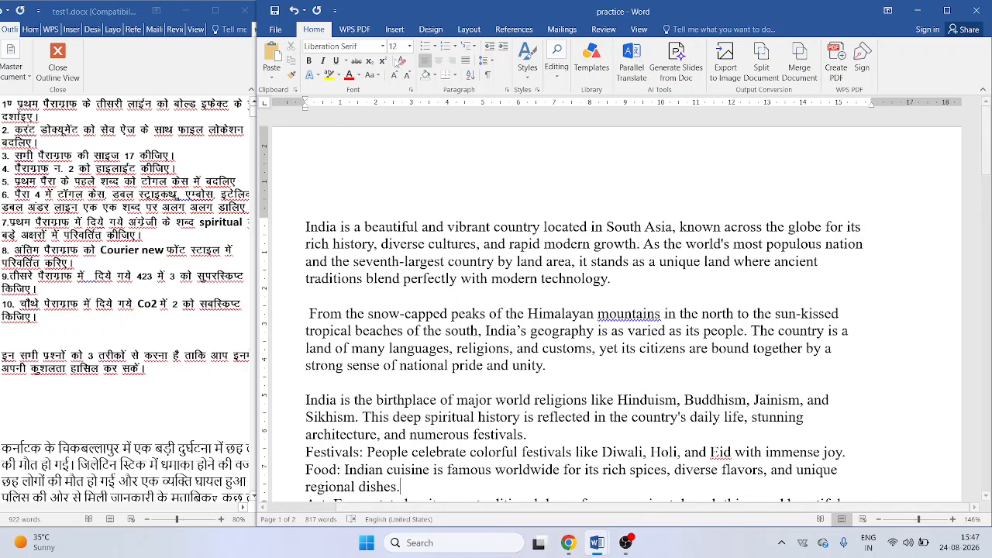
- Make the third line of the first paragraph bold, from "and the seventh-largest country" to "where ancient"
key(ctrl+a)
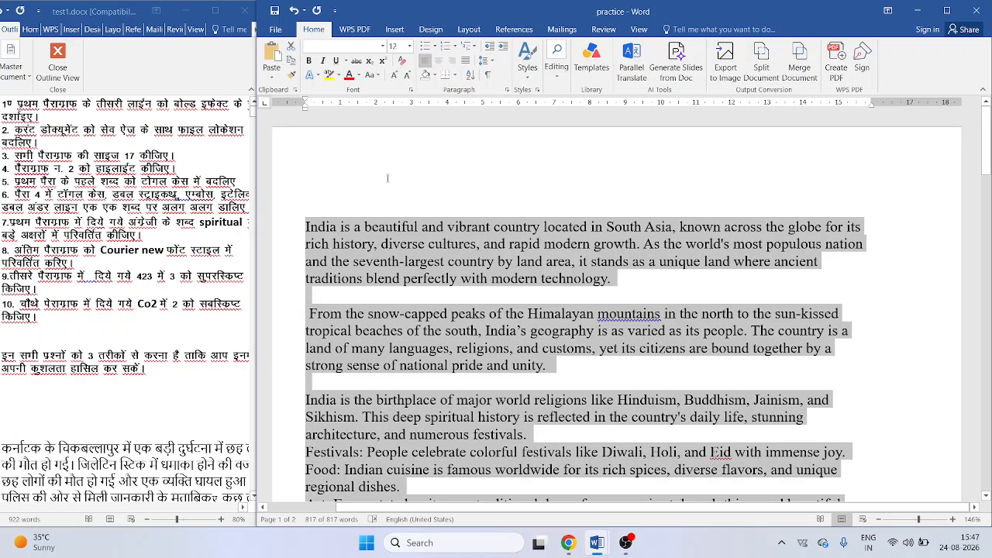
click(385, 135)
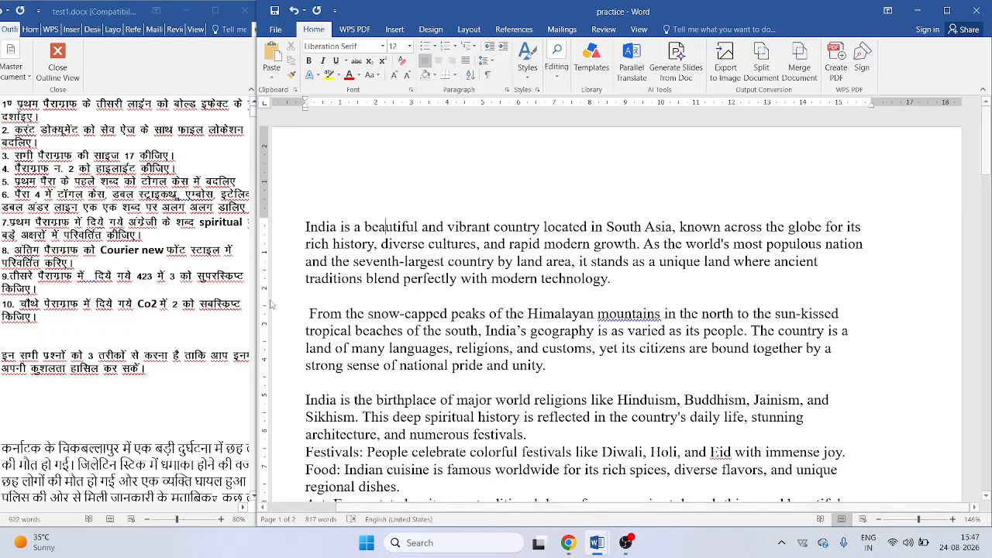
drag(305, 262, 820, 260)
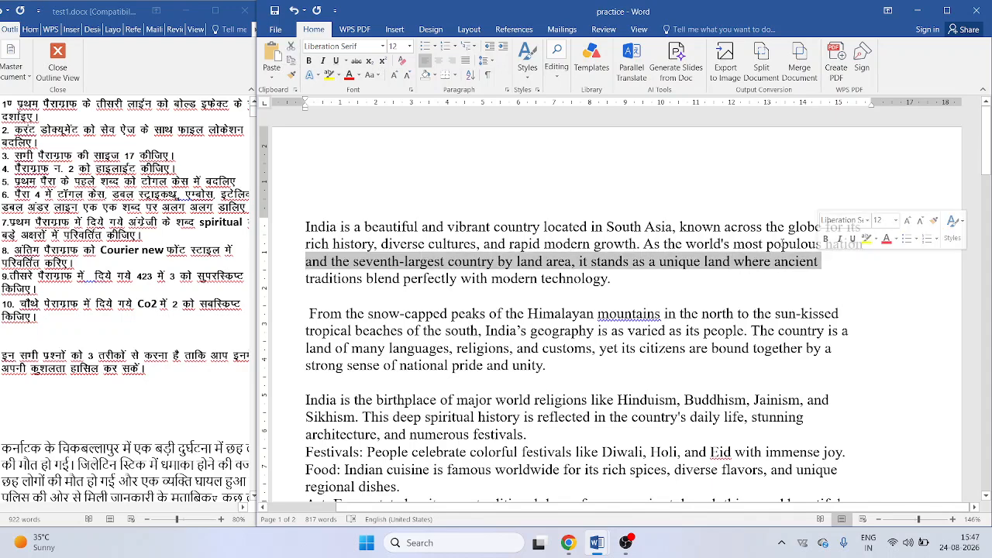
click(309, 61)
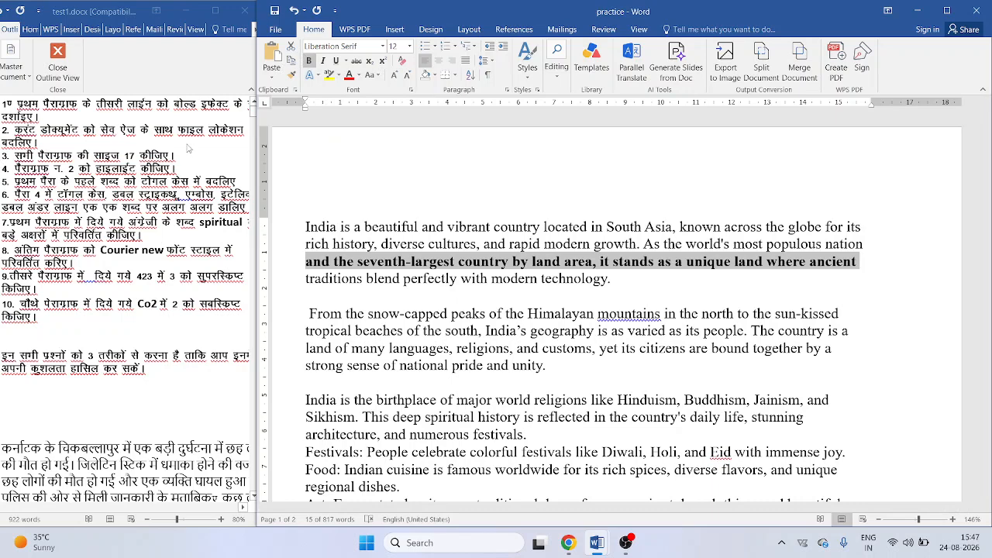
- Save the document to the Desktop as a Word Document under a new file name, using a person's first name
click(275, 29)
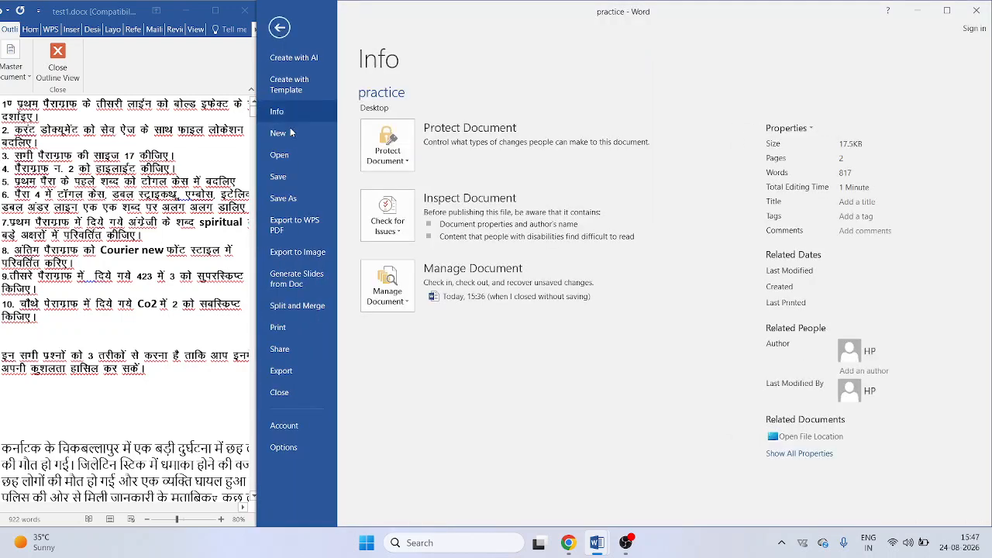
click(285, 202)
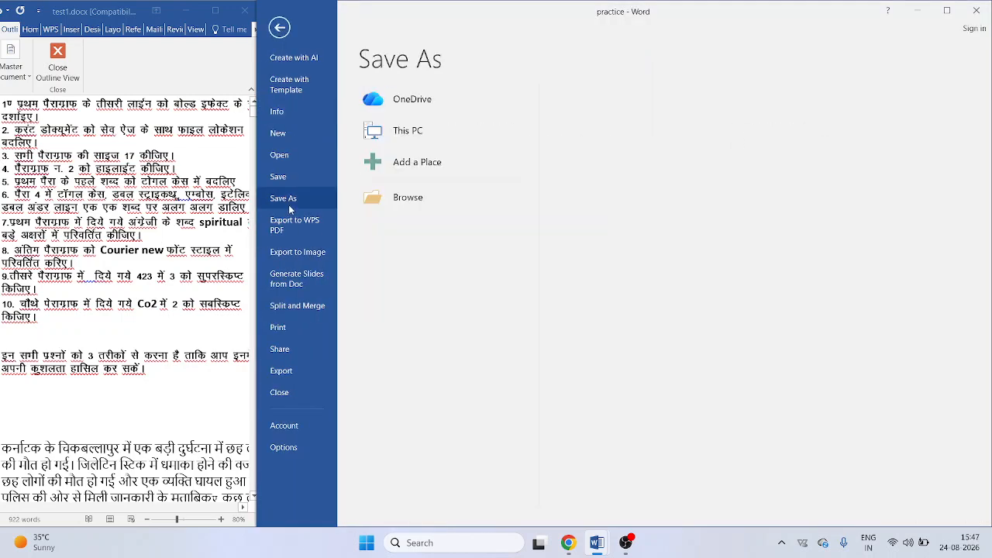
click(409, 133)
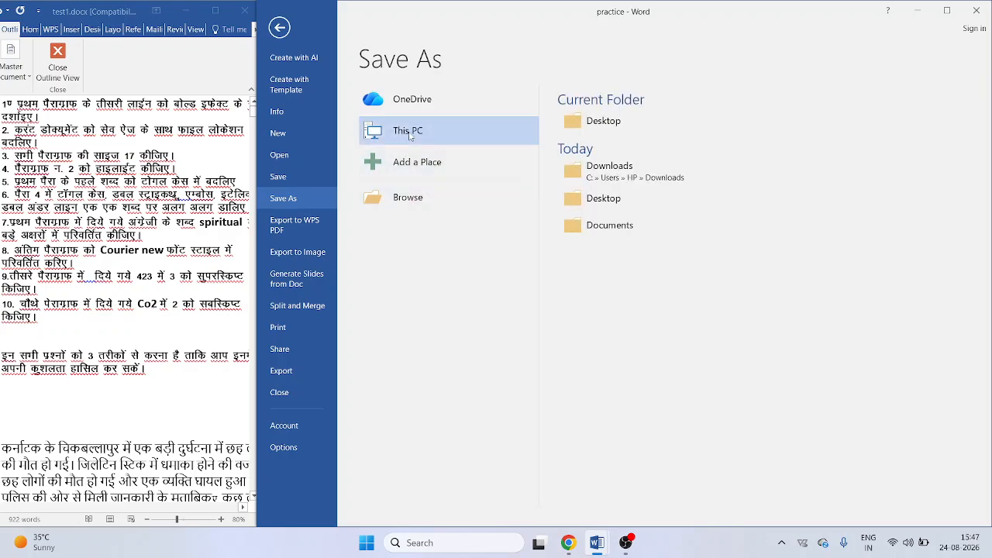
click(613, 199)
text(vinod)
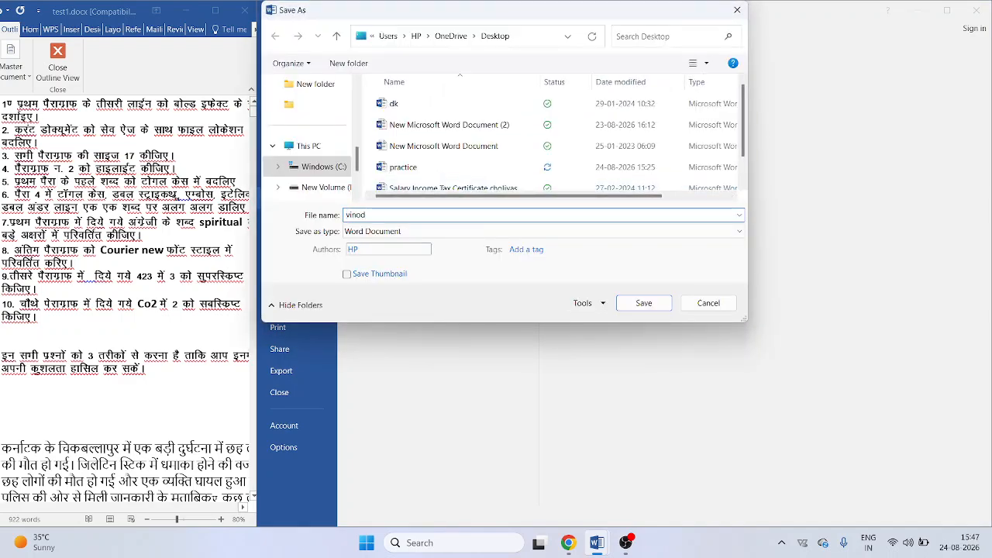
key(Return)
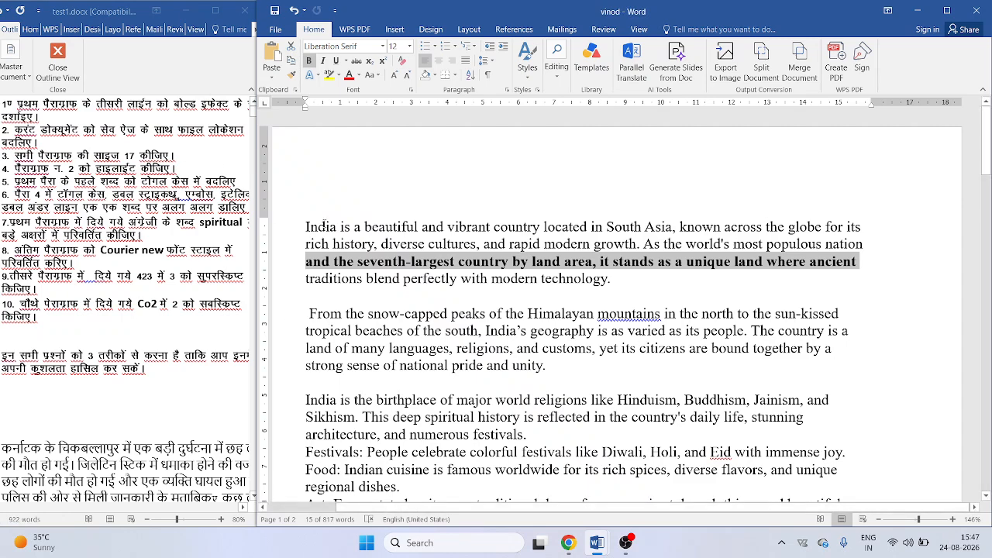
- Set the font size of all the text in the document to 17
drag(302, 226, 509, 532)
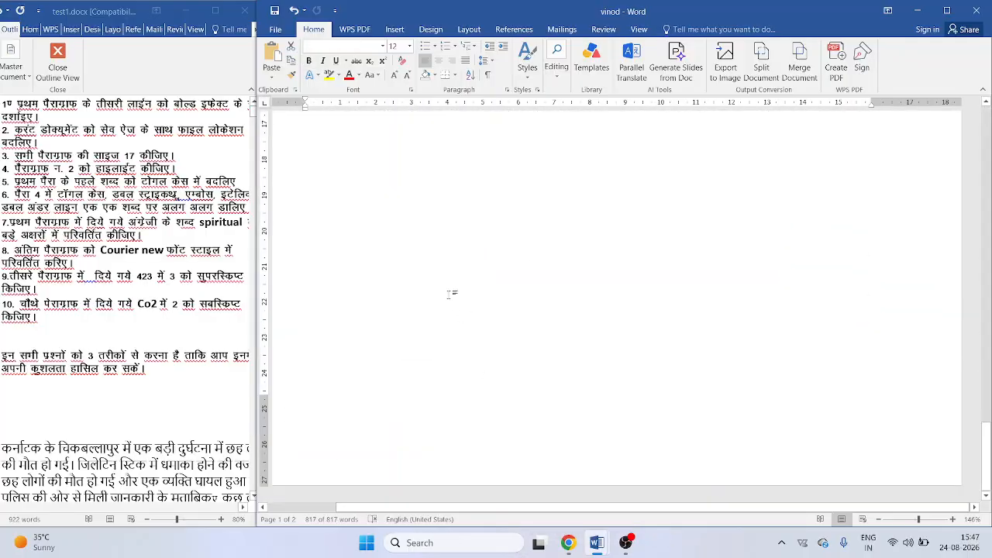
scroll(455, 287, up, 10)
scroll(459, 272, up, 15)
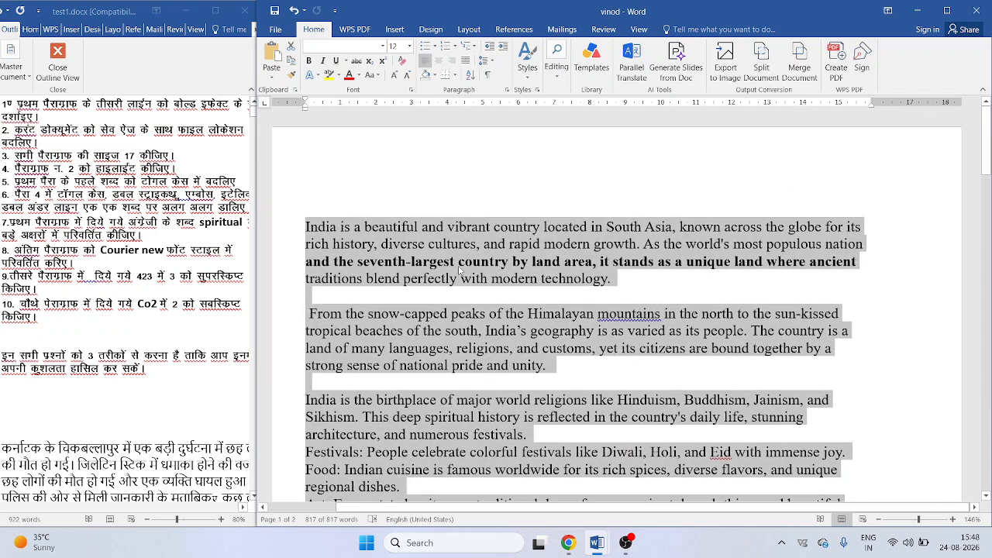
click(436, 223)
key(ctrl+a)
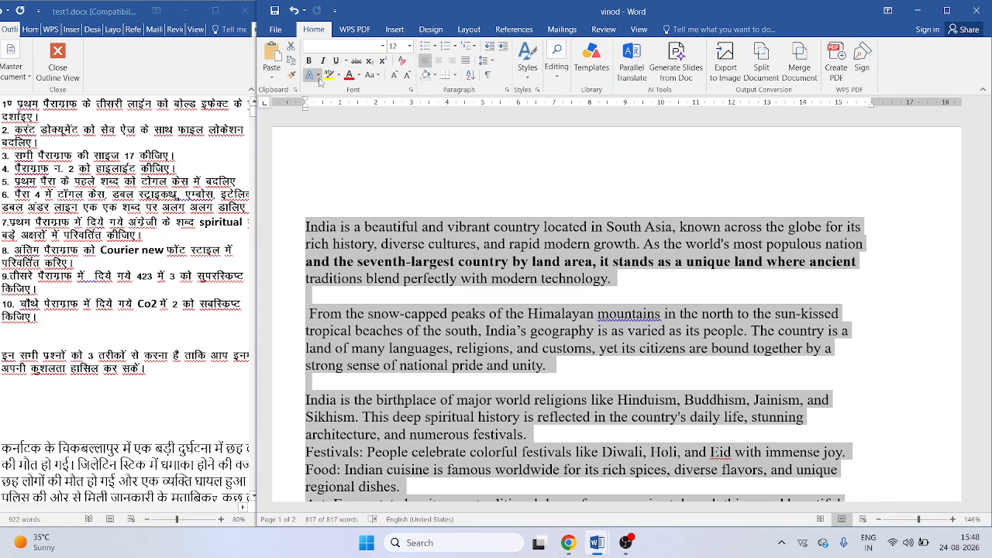
click(403, 46)
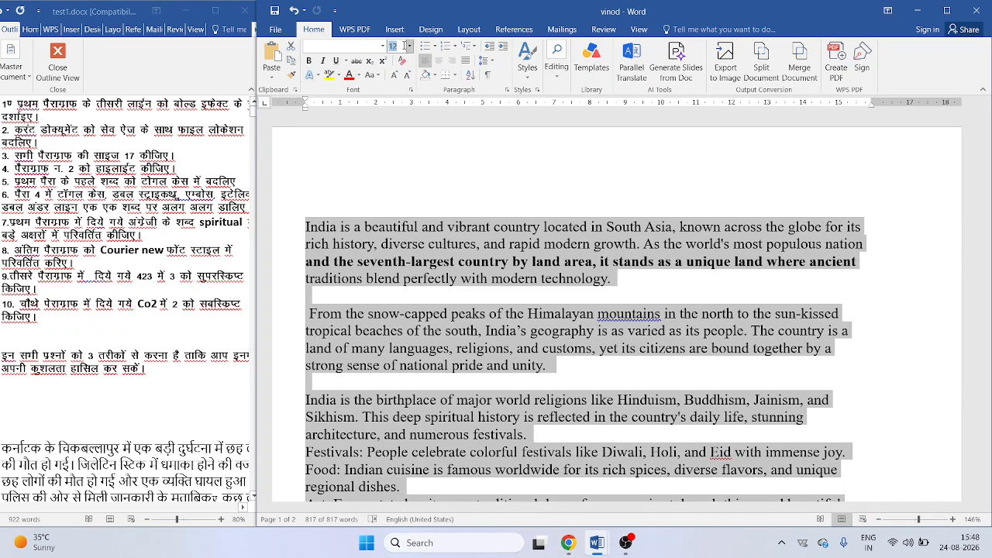
text(17)
key(Return)
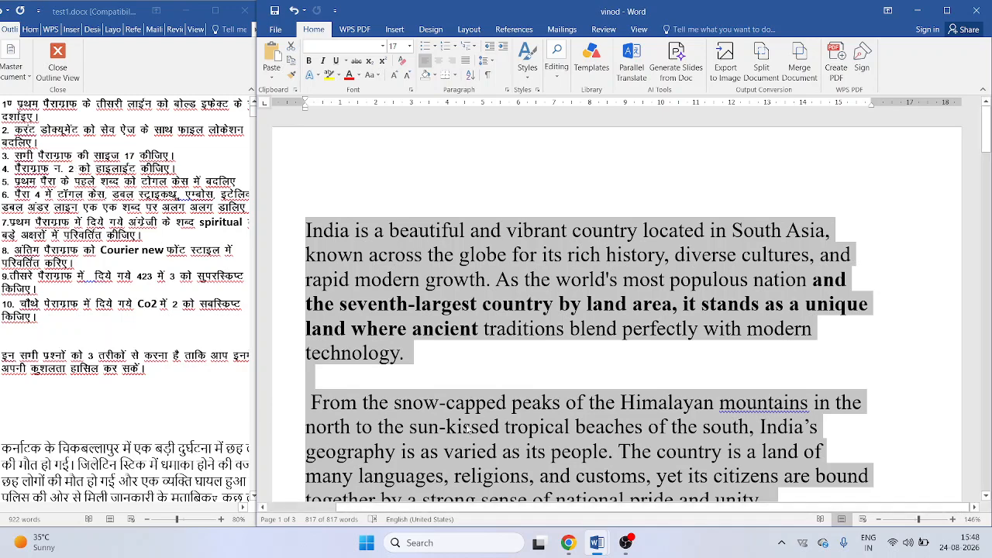
- Highlight the whole second paragraph, starting "From the snow-capped peaks", in yellow
scroll(469, 451, down, 2)
click(333, 341)
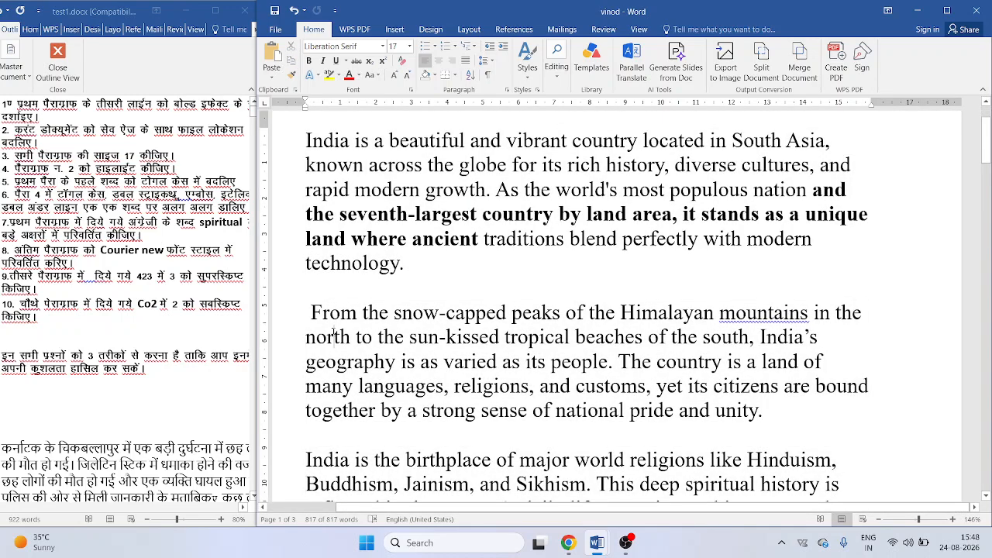
triple_click(341, 335)
click(342, 312)
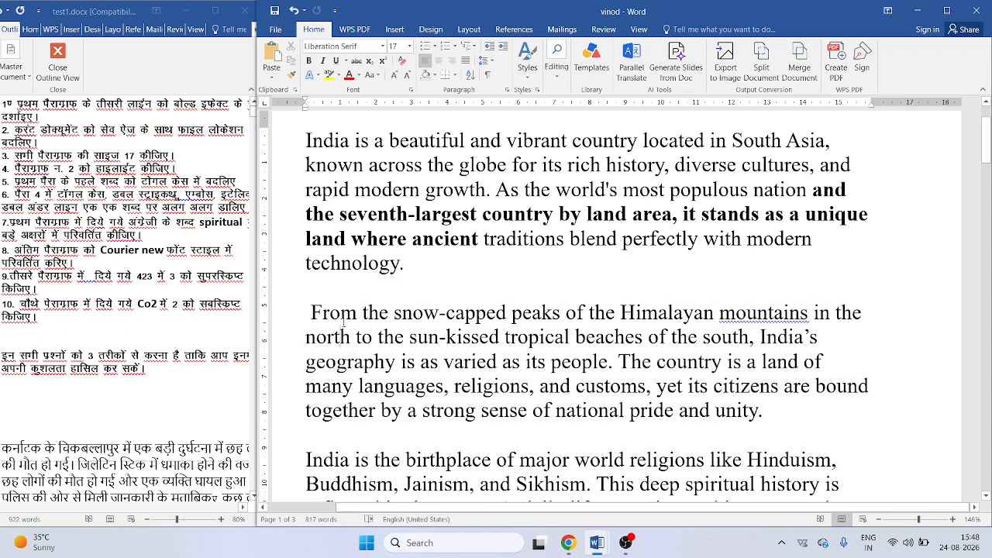
double_click(342, 312)
click(342, 313)
triple_click(342, 312)
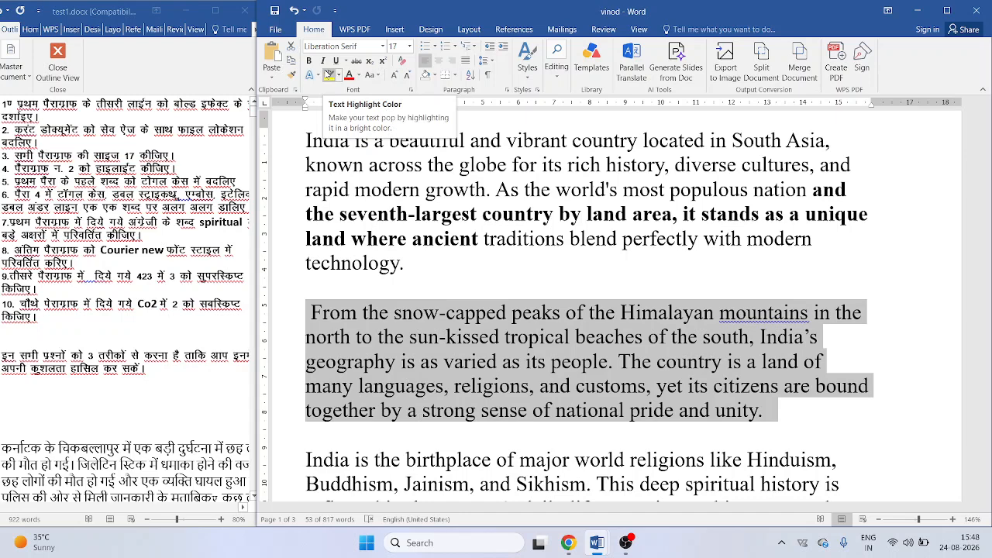
click(329, 74)
click(328, 74)
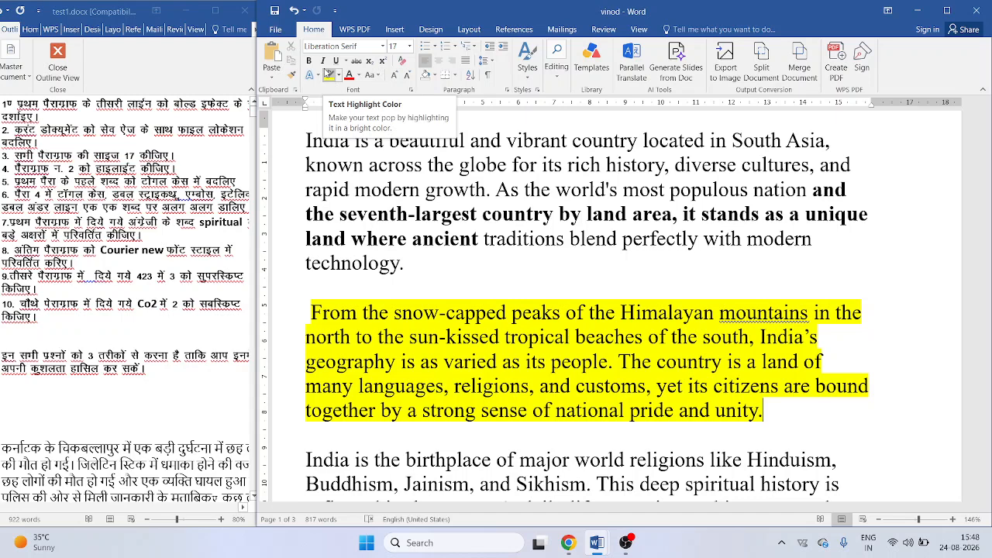
click(338, 74)
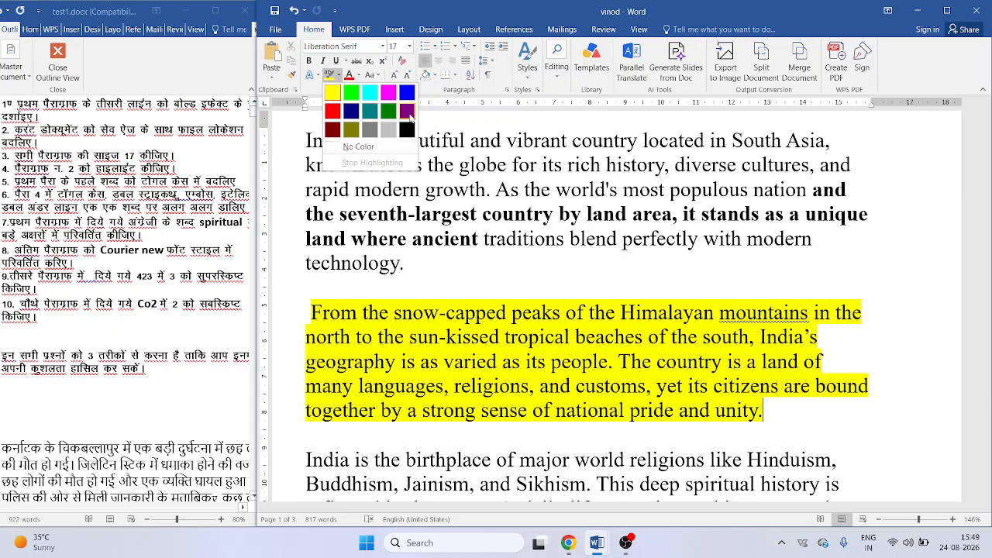
click(419, 269)
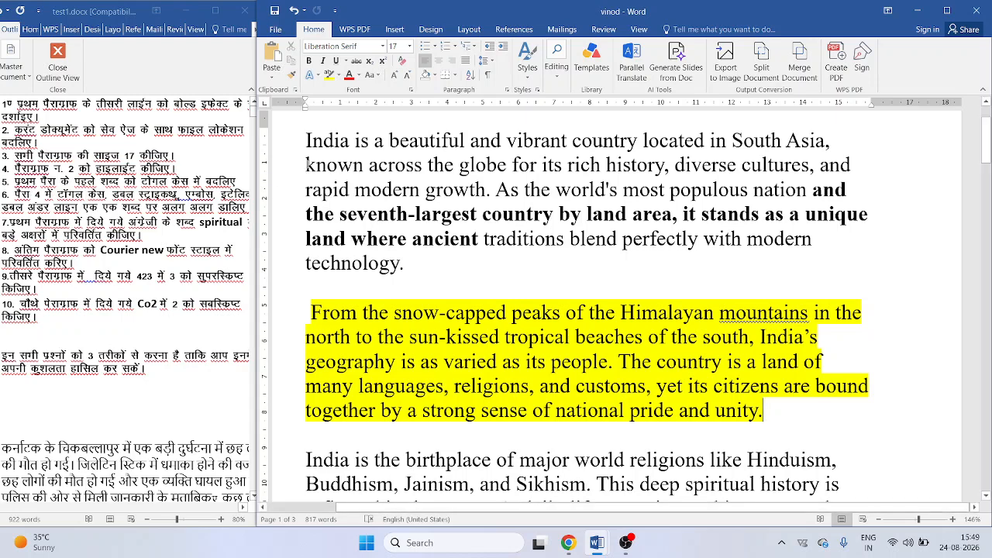
- Change "India", the first word of the first paragraph, to toggle case
scroll(348, 206, up, 1)
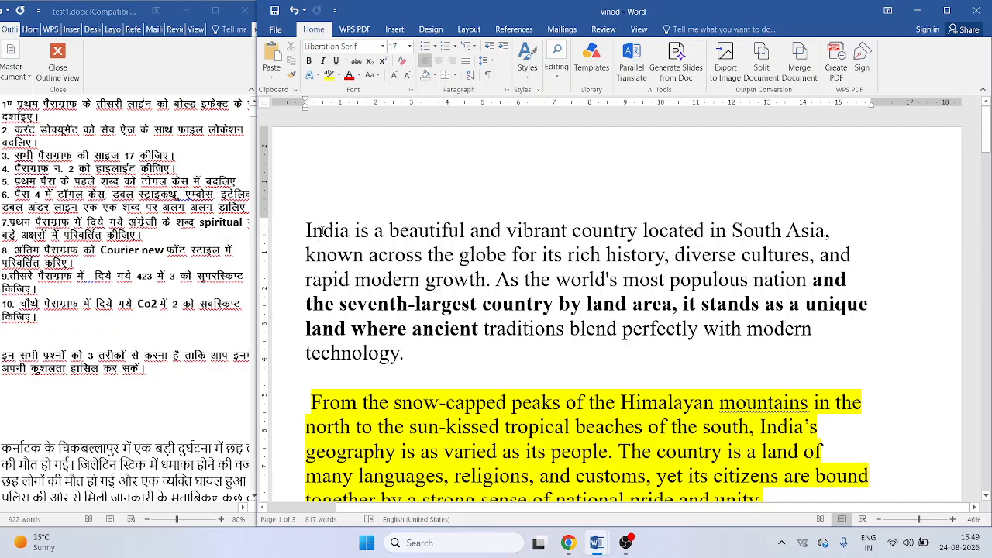
double_click(321, 231)
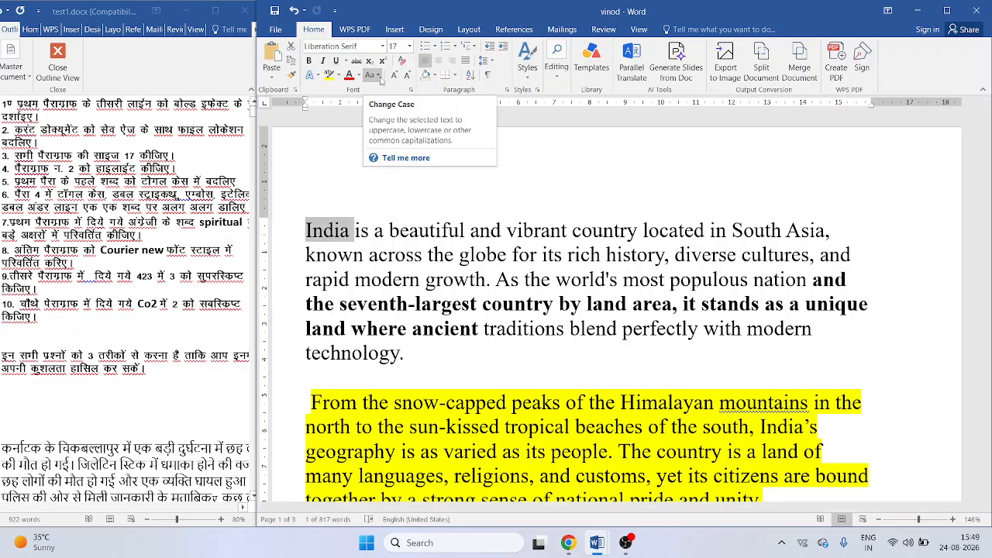
click(378, 75)
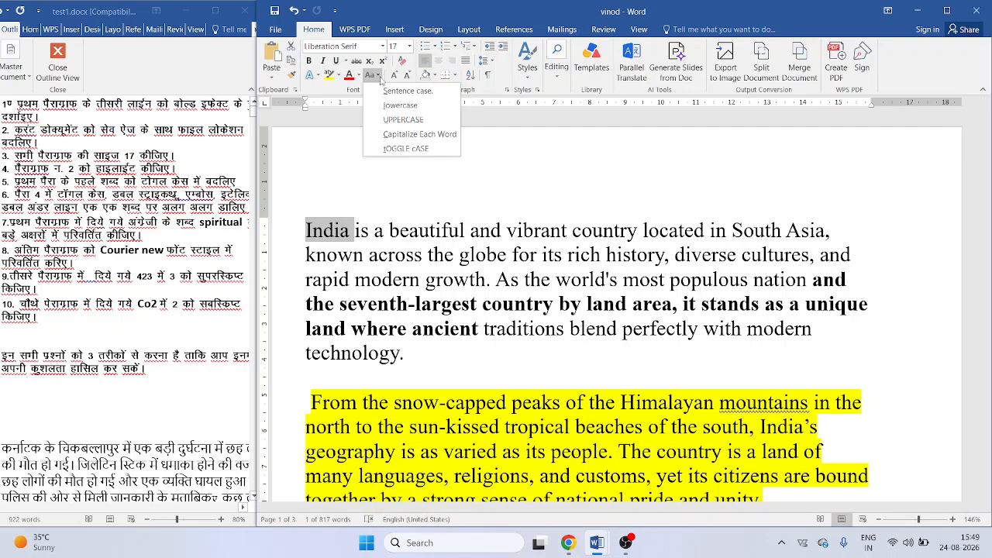
click(403, 152)
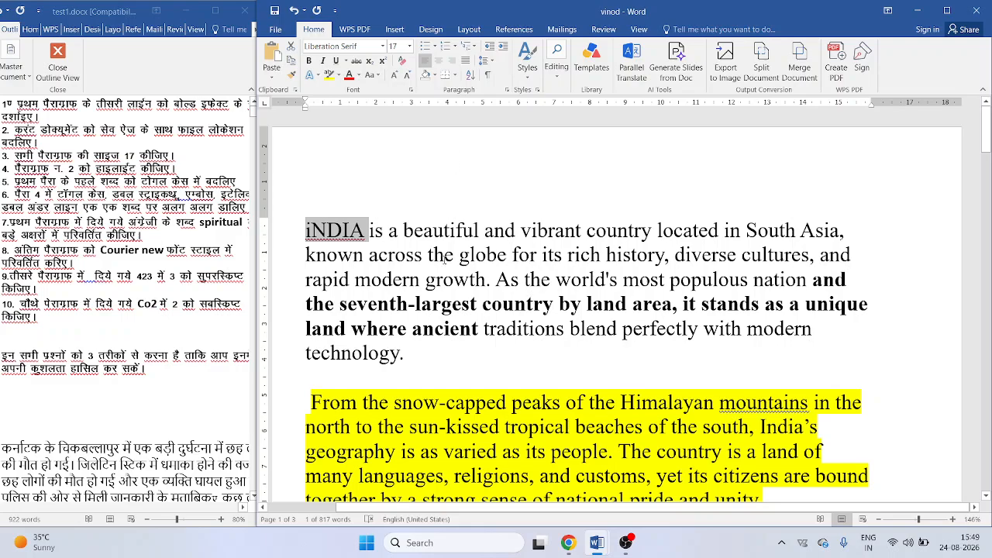
- Change the word "Festivals:" at the start of the fourth paragraph to toggle case
scroll(590, 310, down, 8)
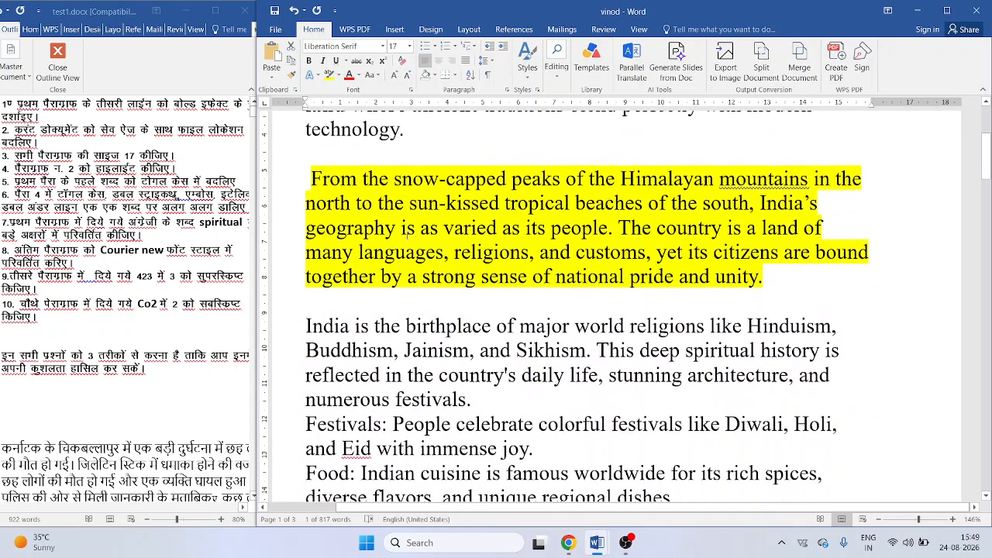
triple_click(434, 213)
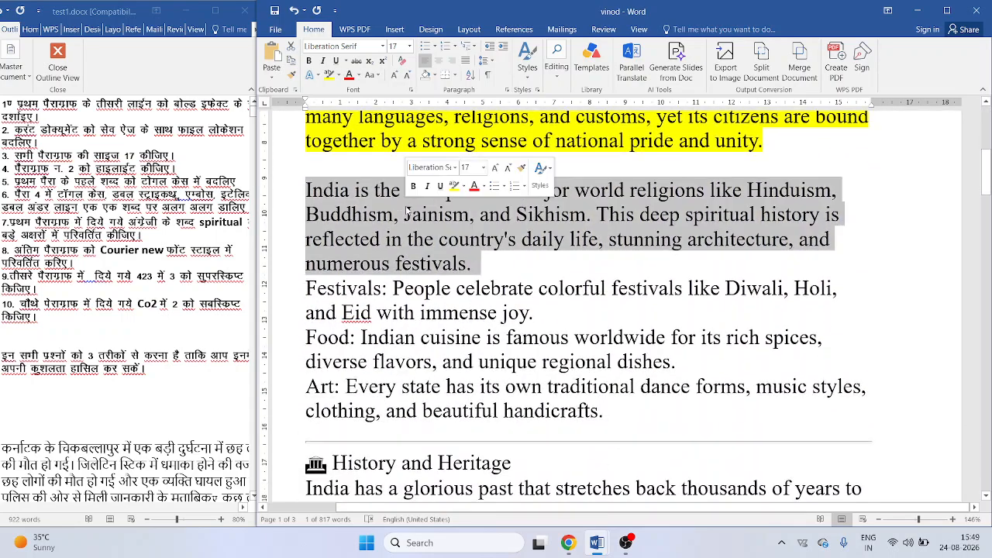
double_click(397, 293)
triple_click(397, 297)
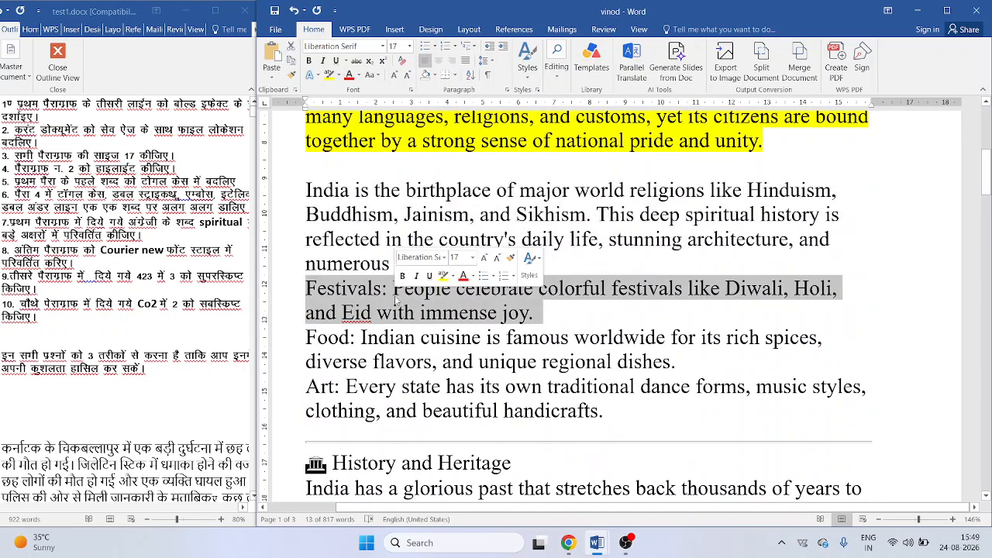
click(336, 290)
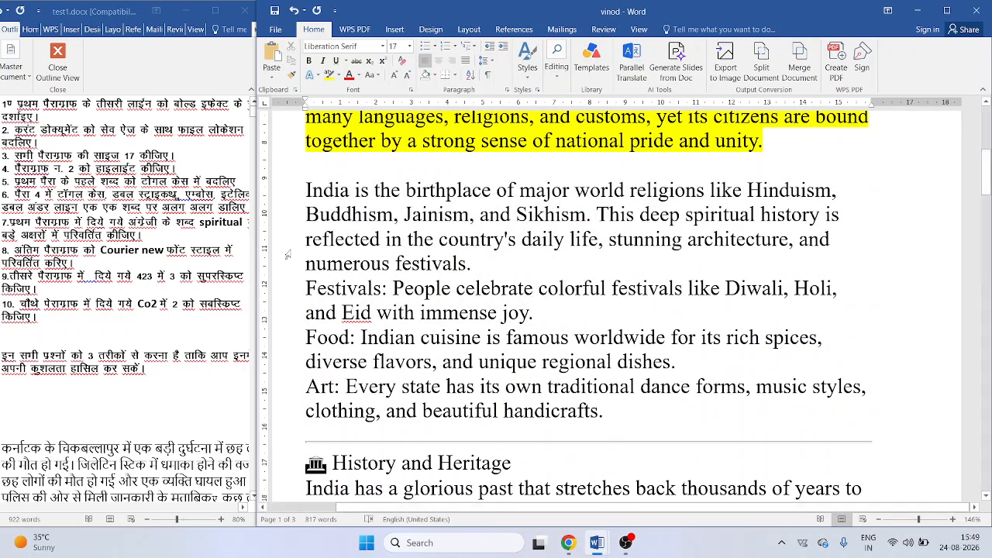
drag(307, 290, 383, 294)
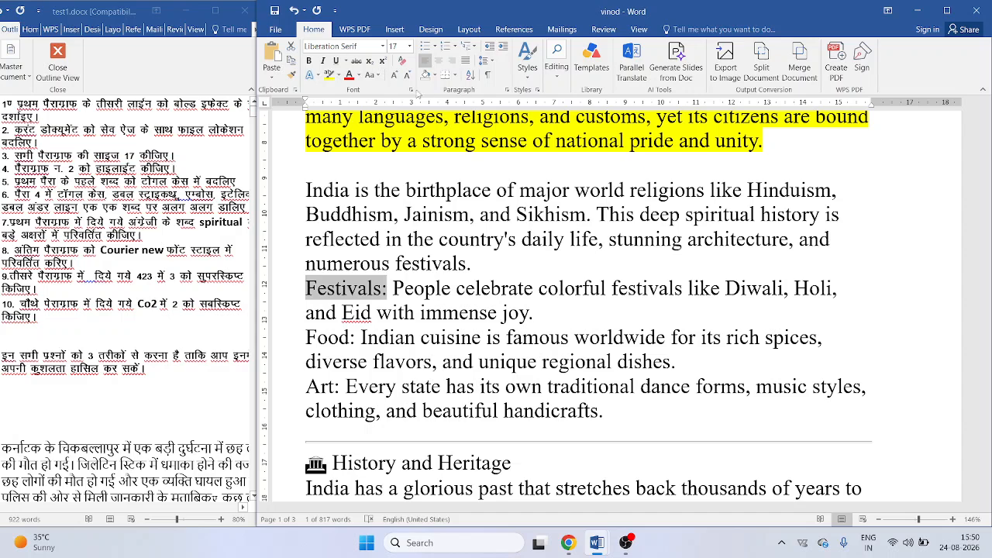
click(373, 75)
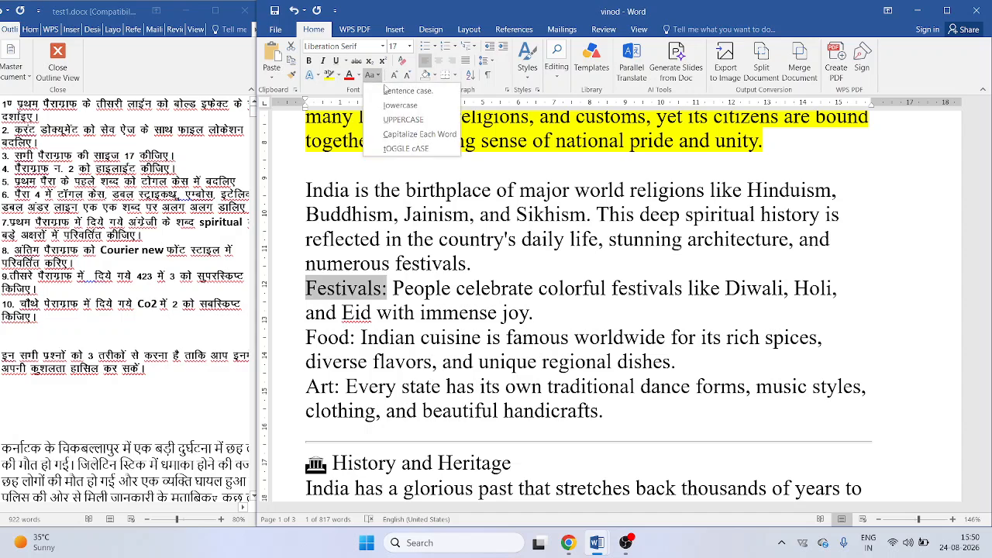
click(406, 147)
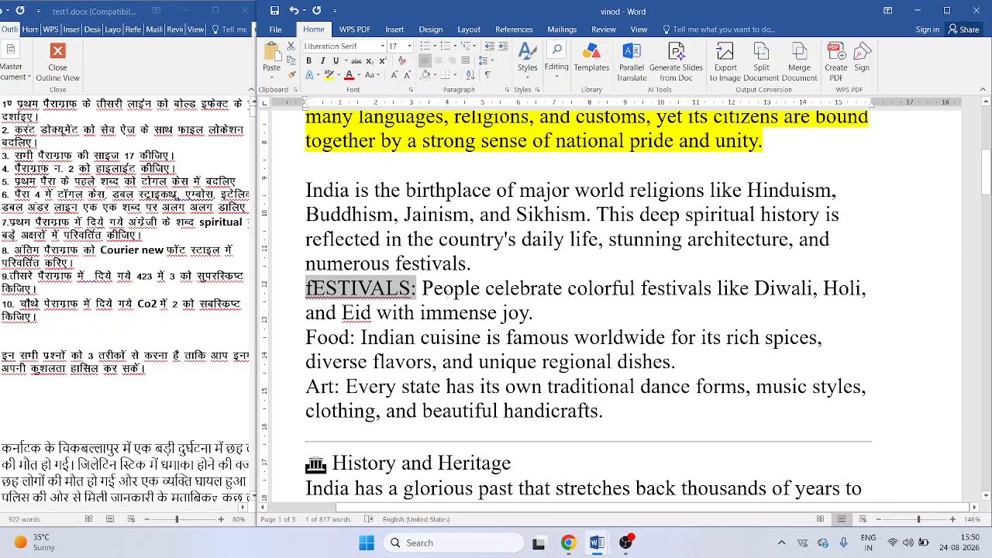
- Apply double strikethrough to the word "People" in the fourth paragraph
double_click(449, 288)
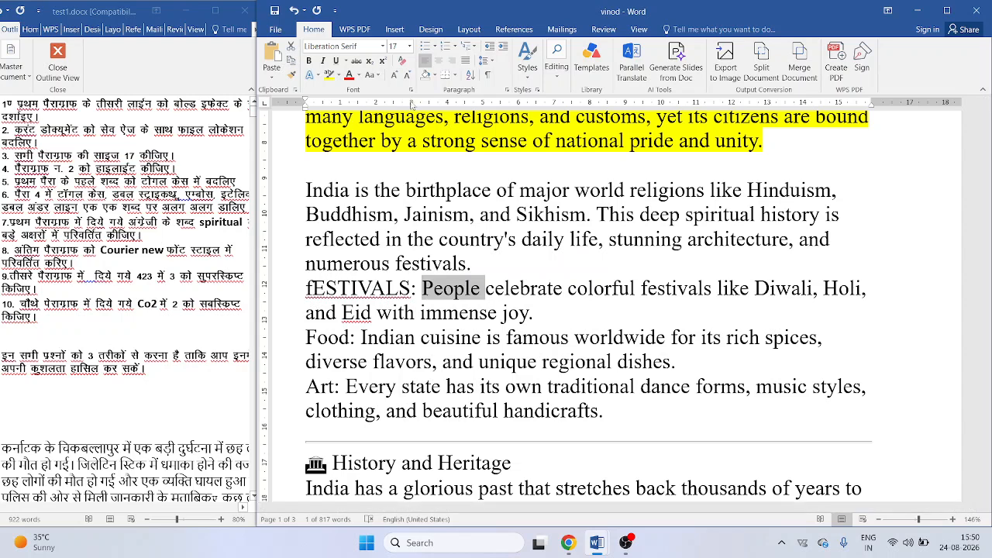
click(411, 89)
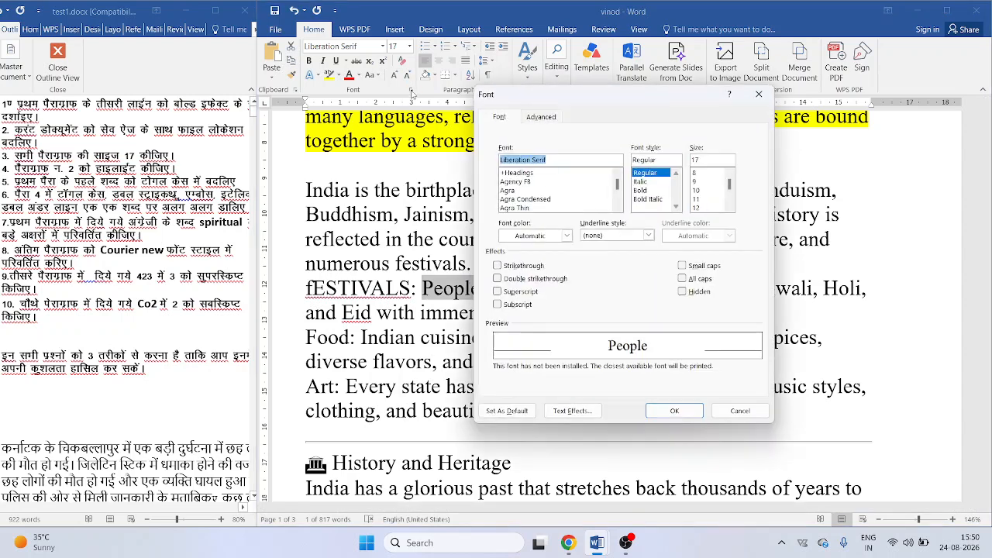
click(497, 278)
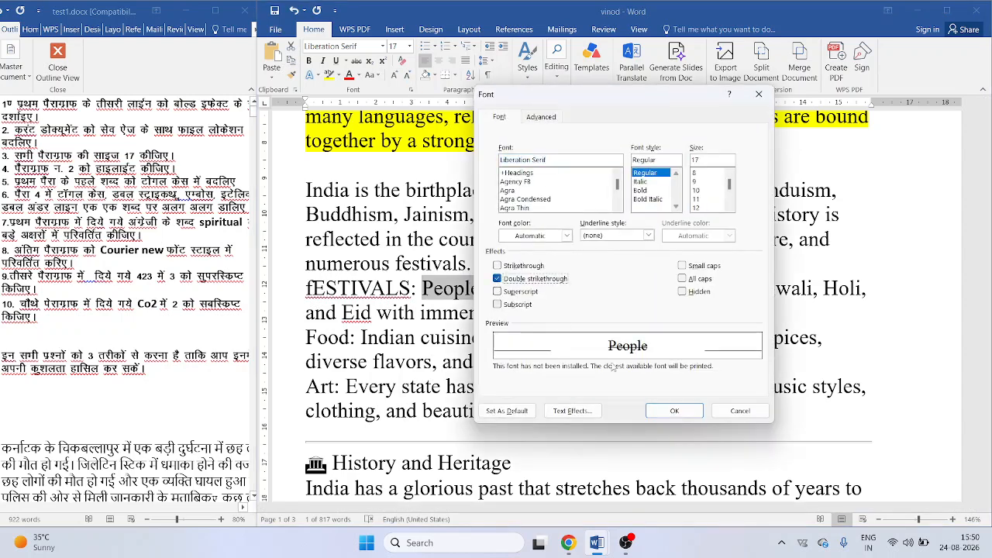
click(675, 411)
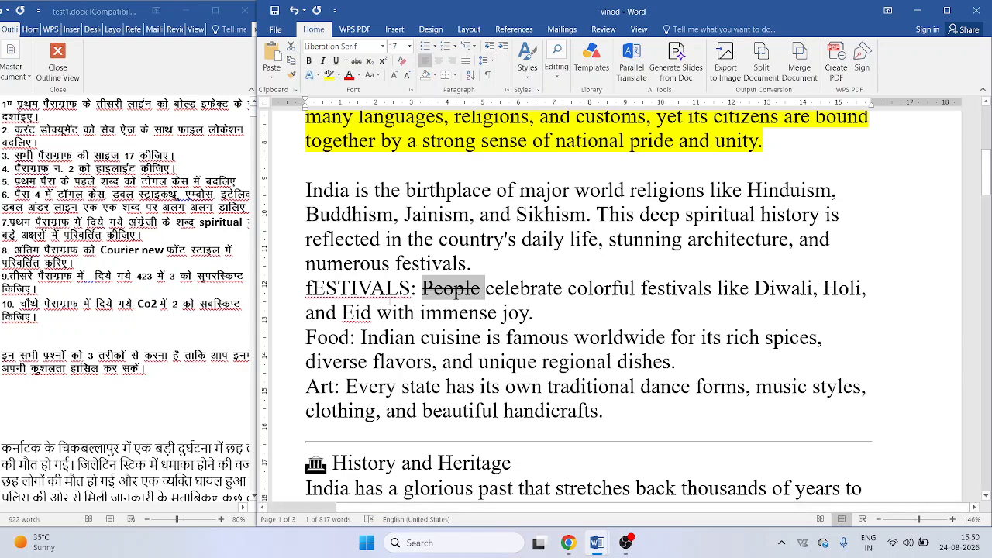
- Make the word "celebrate" bold and the word "colorful" italic in the fourth paragraph
triple_click(501, 293)
double_click(501, 293)
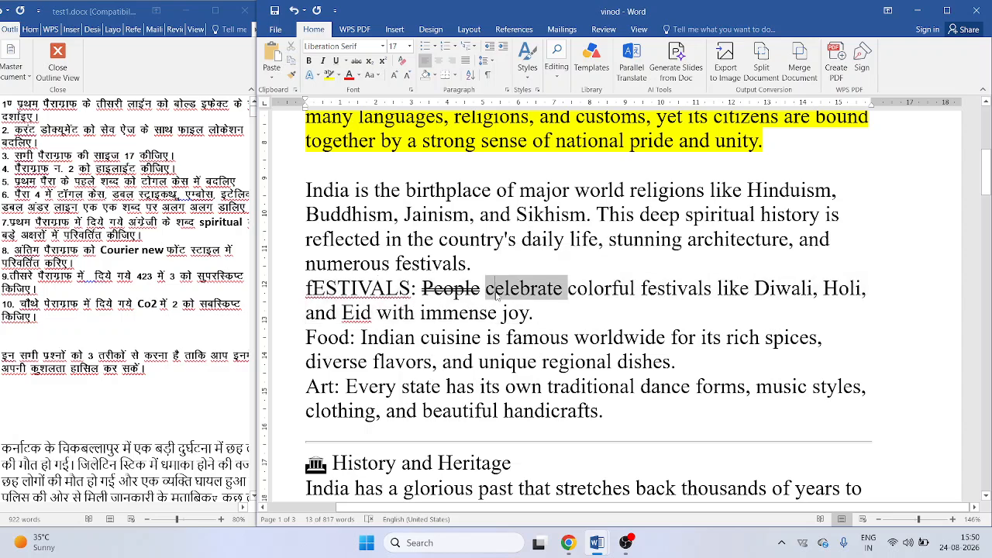
click(308, 61)
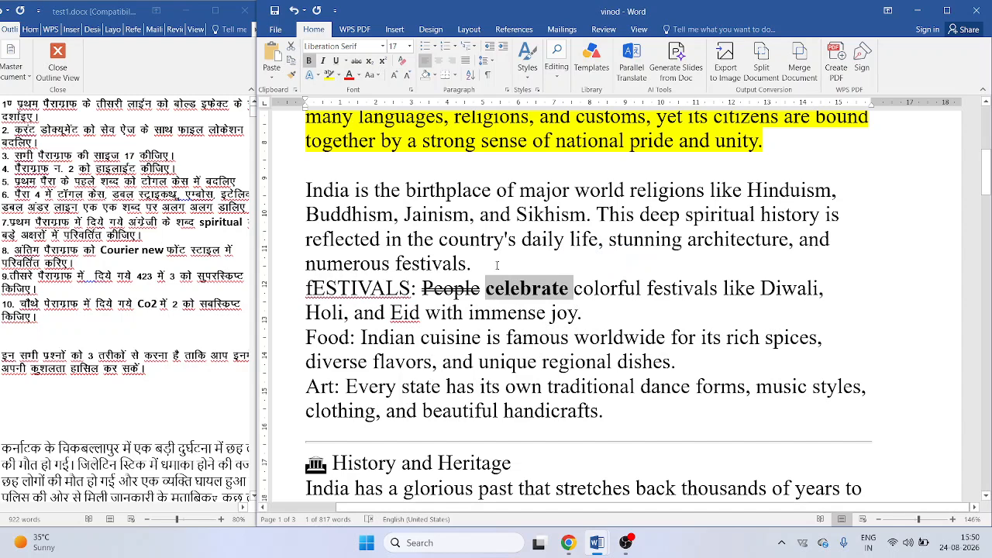
double_click(603, 292)
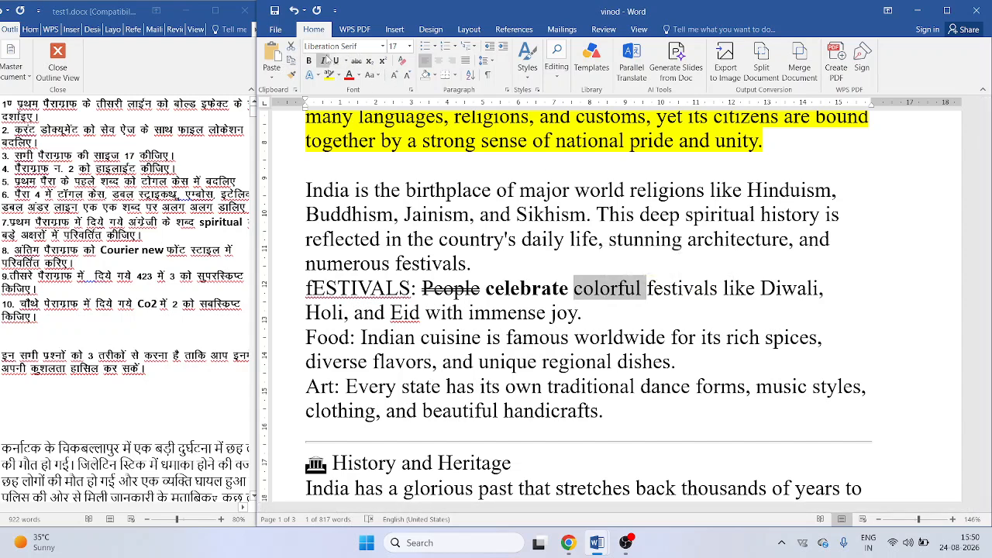
click(326, 60)
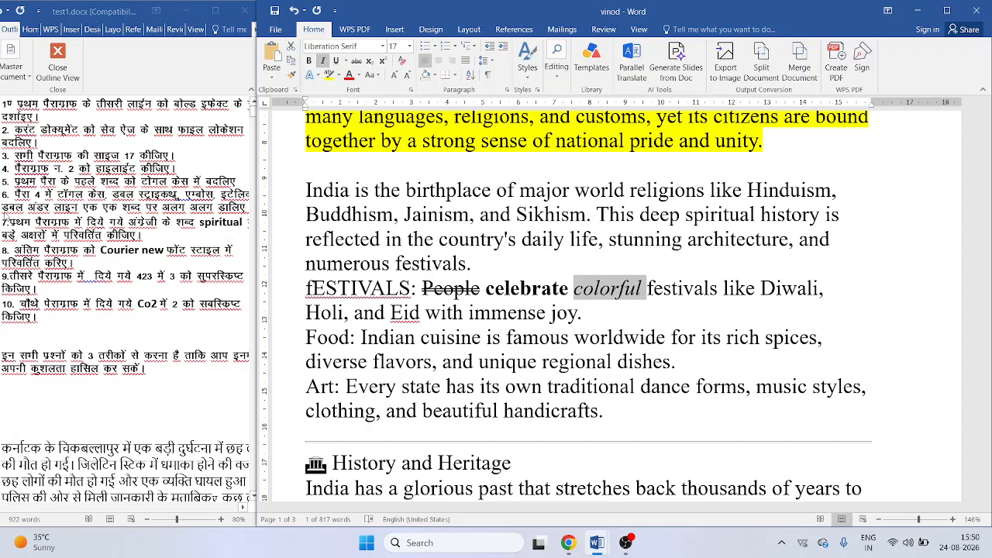
- Apply a double underline to the word "festivals" after "colorful" in the fourth paragraph
double_click(660, 293)
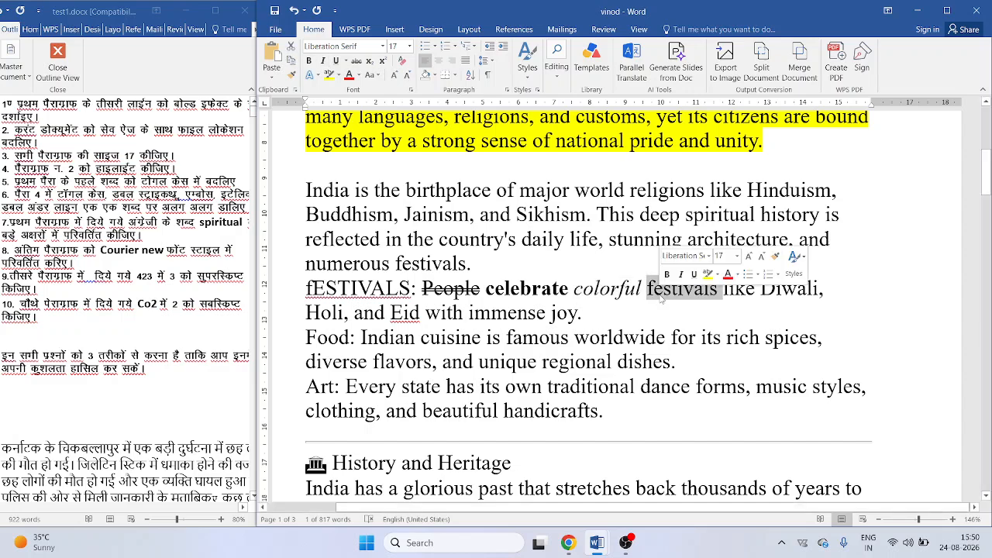
click(346, 60)
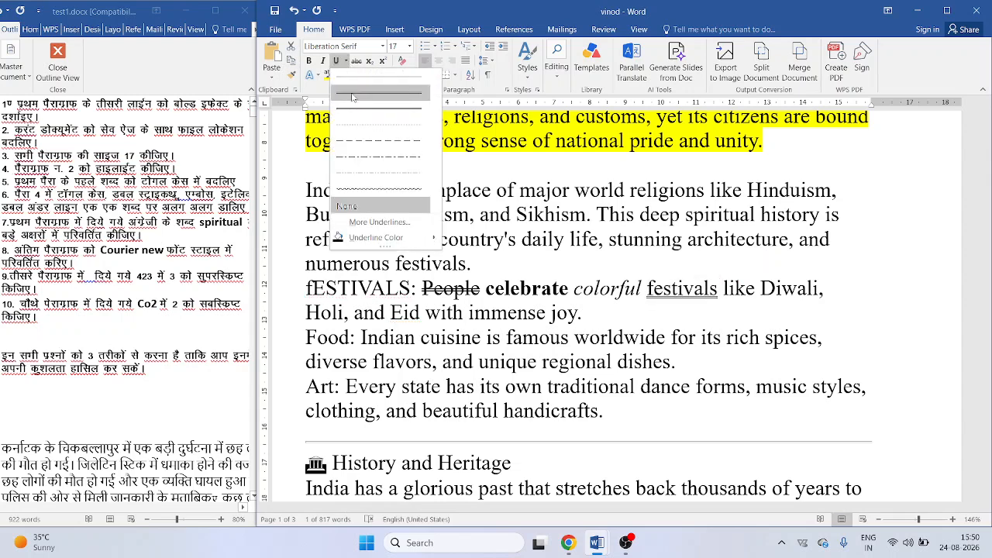
click(352, 95)
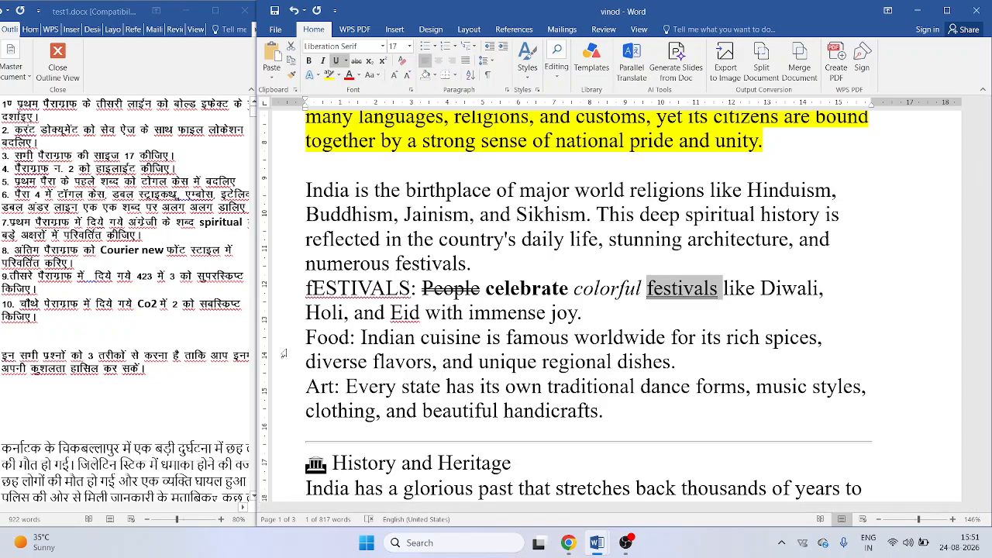
scroll(284, 353, up, 5)
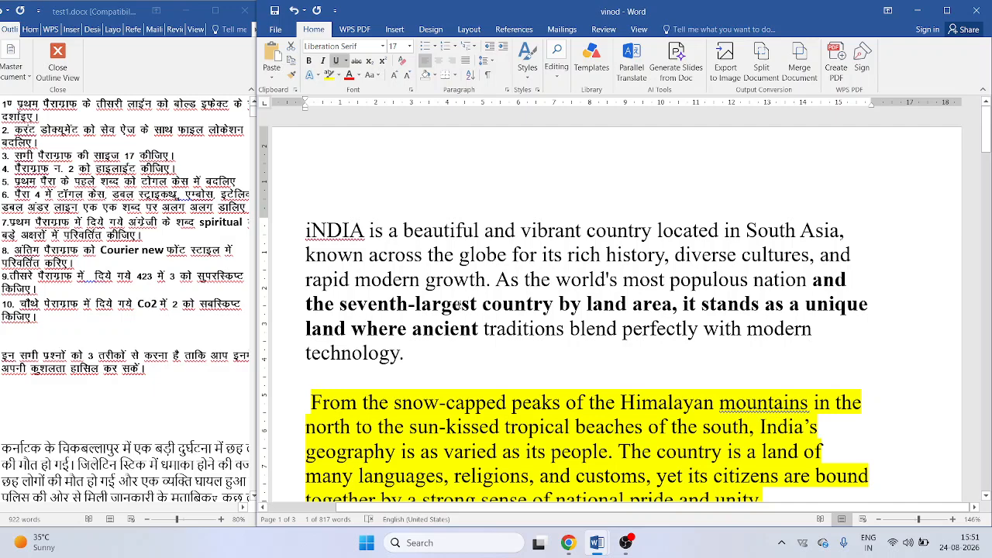
click(626, 543)
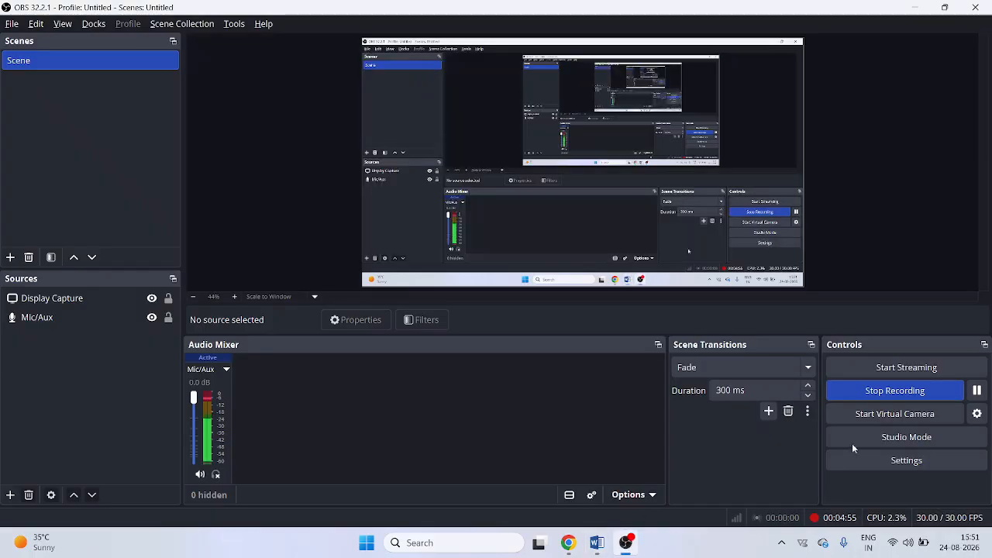
click(597, 542)
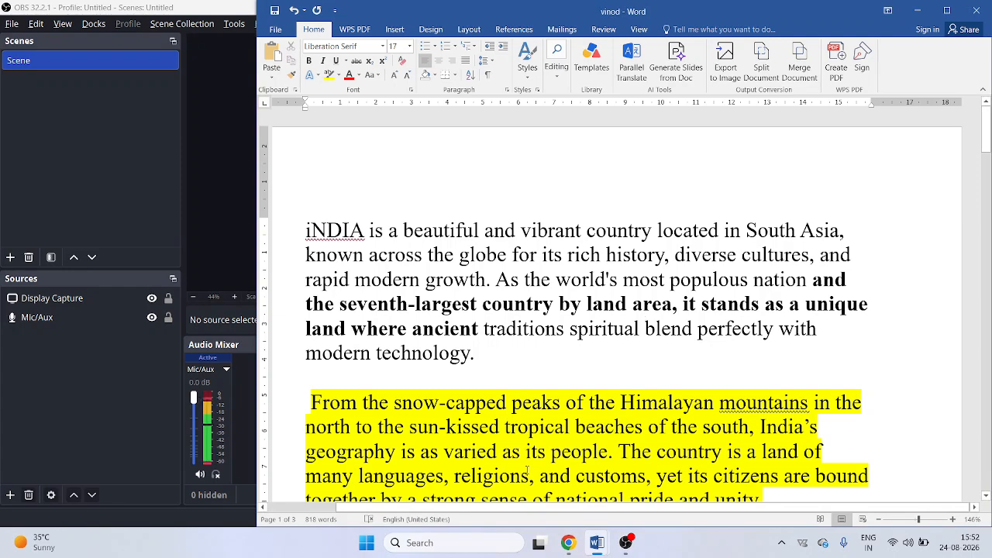
mouse_move(613, 549)
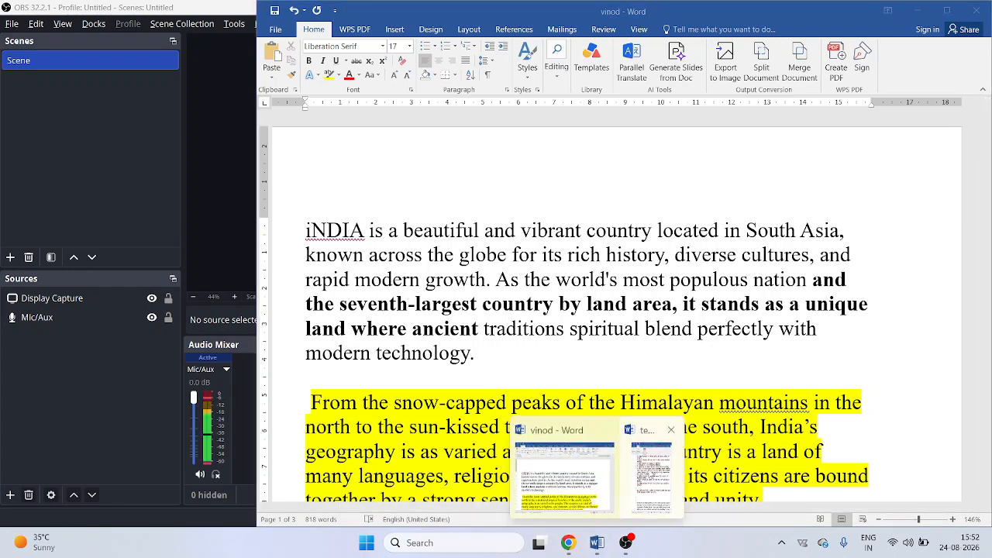
click(552, 461)
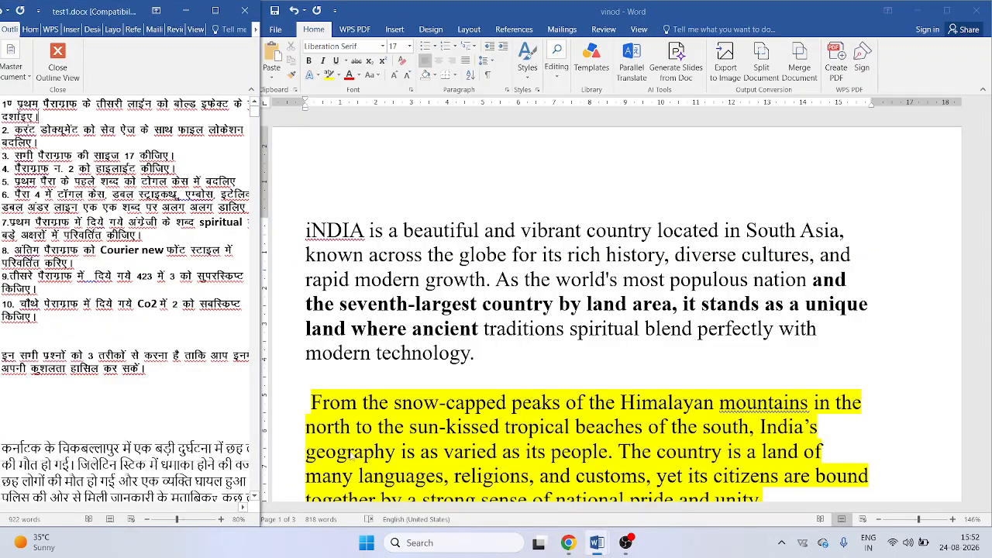
- Change the word "spiritual" in the first paragraph to uppercase
click(597, 334)
double_click(598, 334)
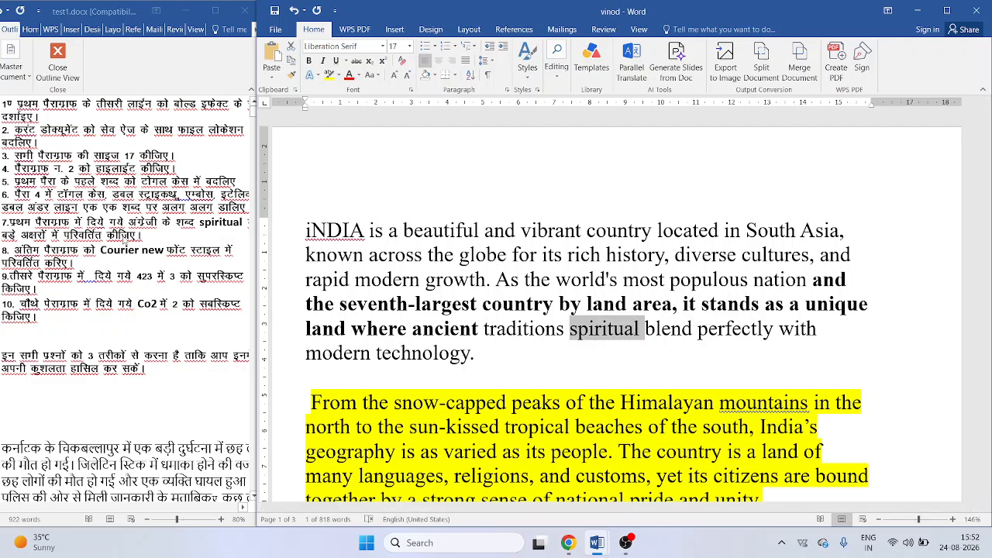
click(371, 74)
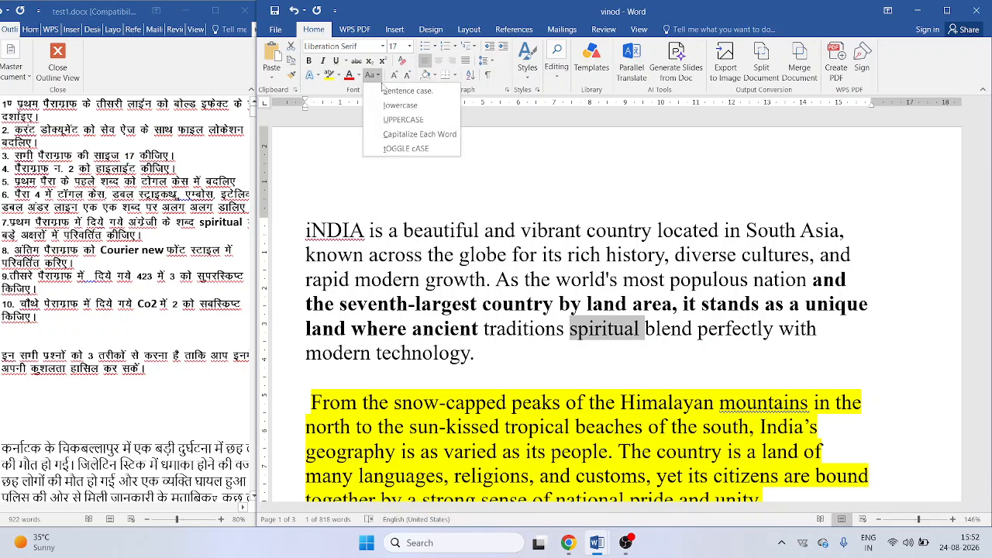
click(403, 120)
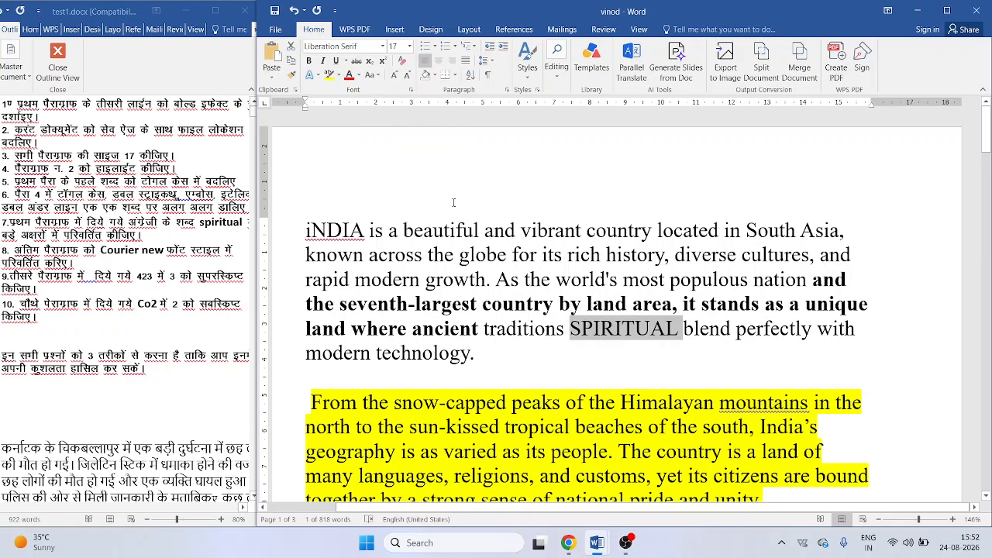
- Set the font of the last English paragraph, starting "In summary, India represents" under Conclusion, to Courier New
scroll(428, 226, down, 20)
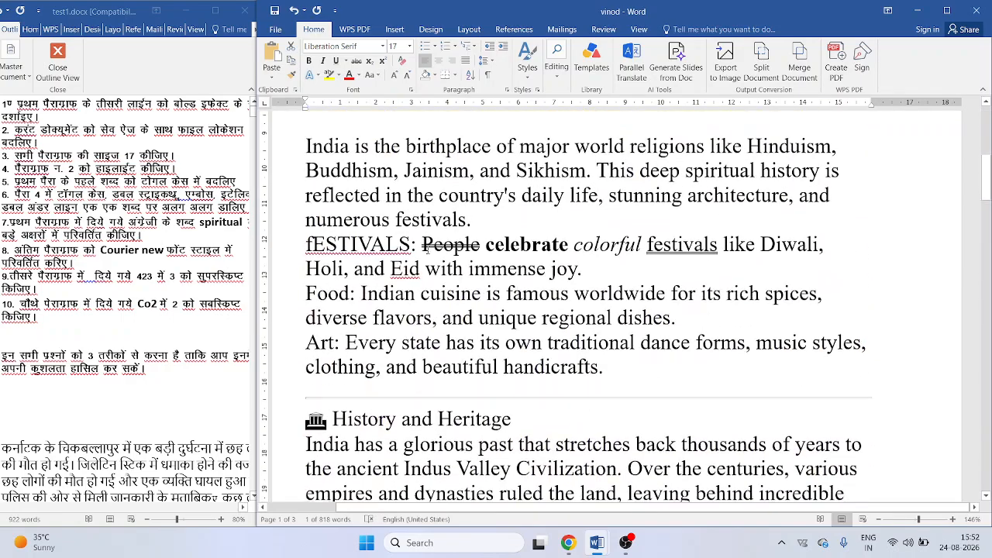
scroll(462, 345, down, 5)
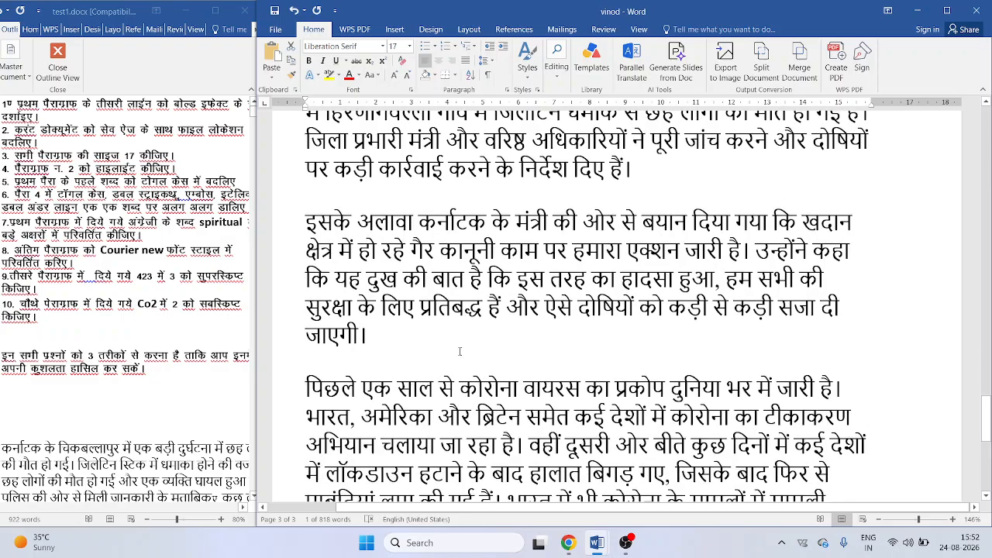
scroll(310, 232, up, 3)
double_click(318, 235)
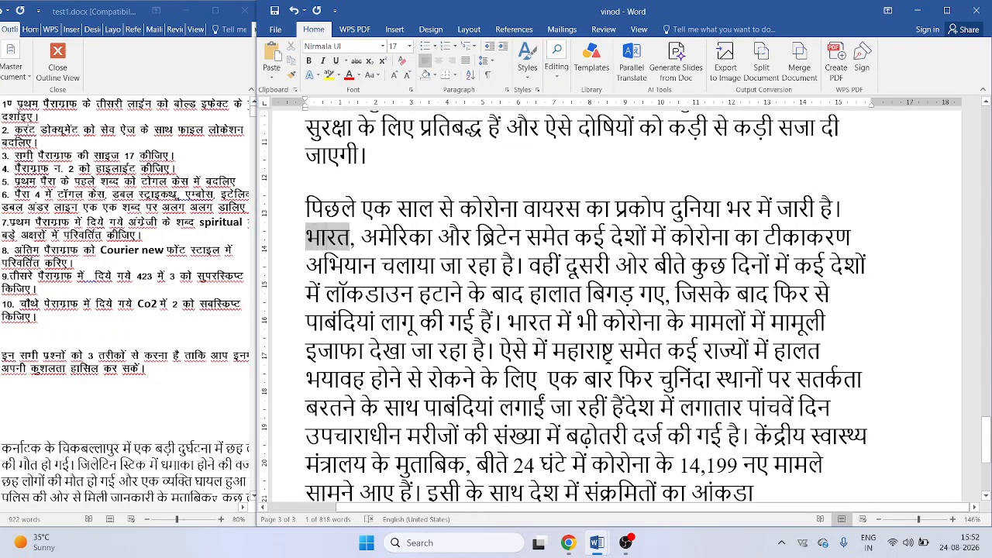
scroll(453, 285, up, 8)
scroll(454, 285, up, 10)
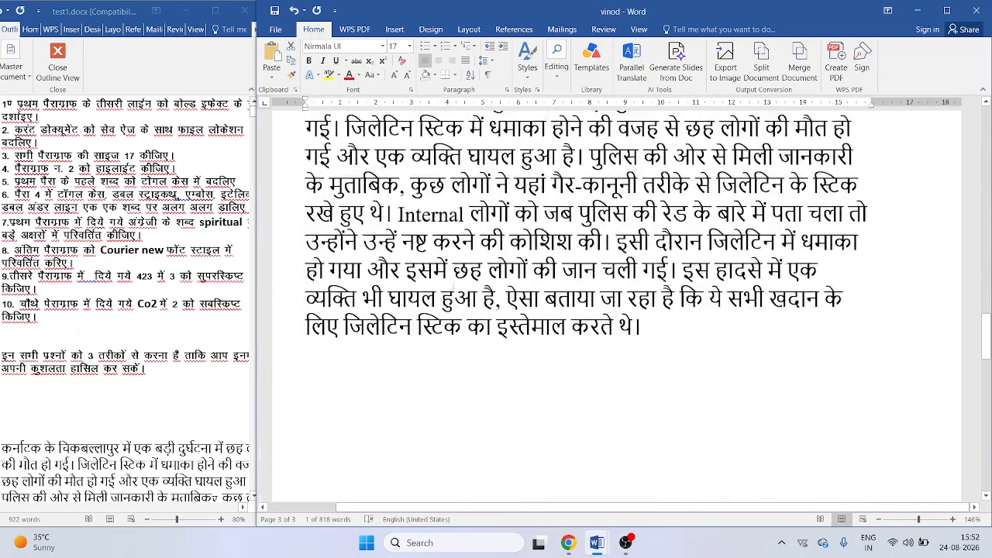
scroll(445, 278, down, 3)
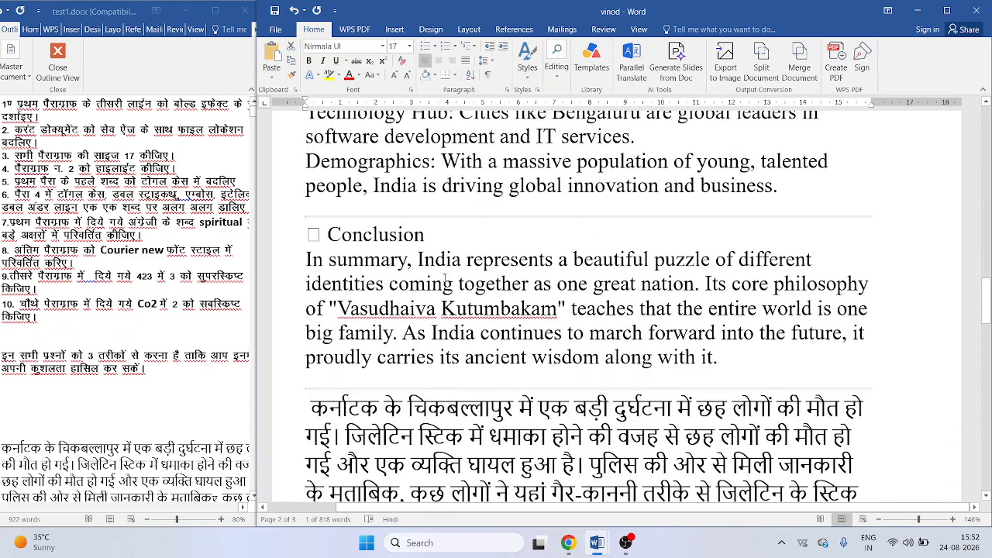
click(367, 171)
triple_click(367, 171)
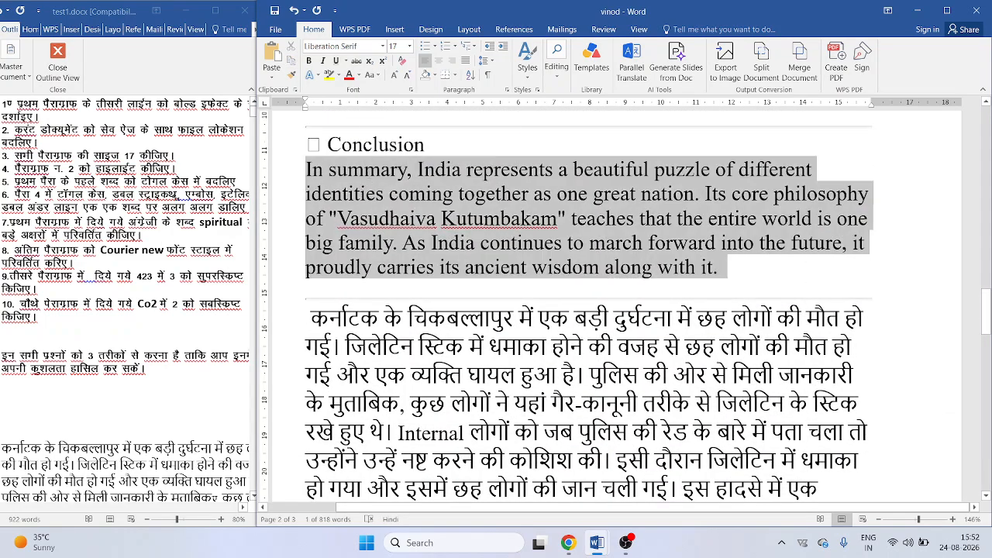
click(364, 47)
text(Courier New)
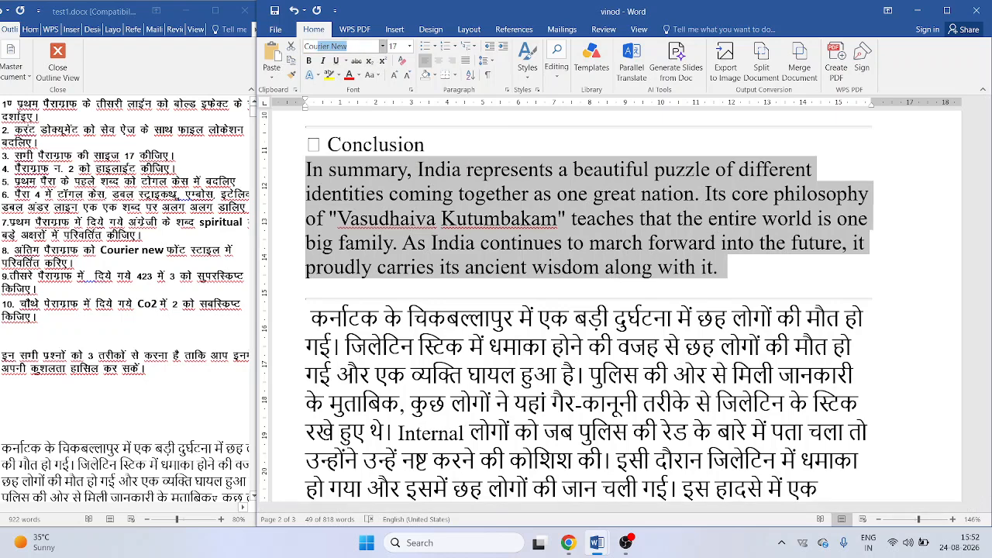
key(Return)
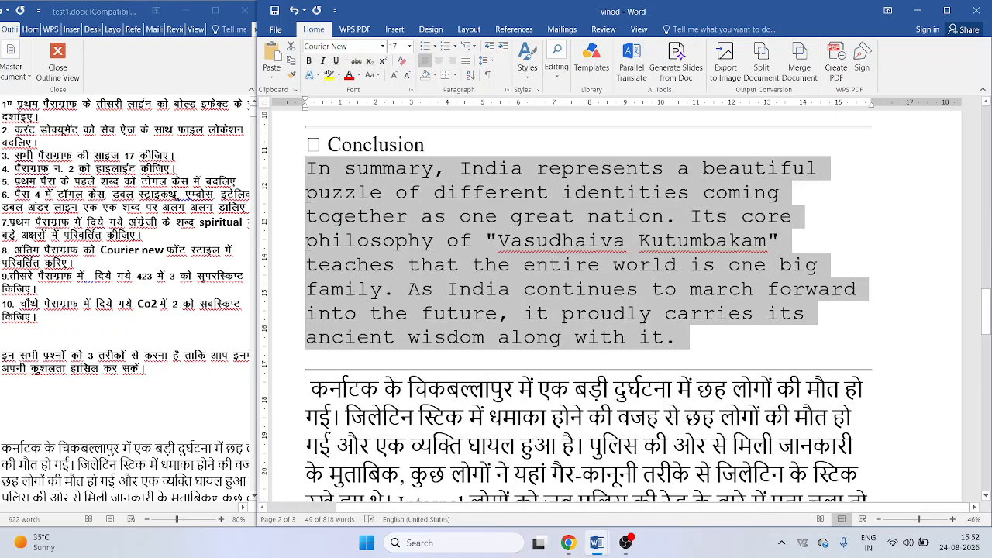
click(631, 545)
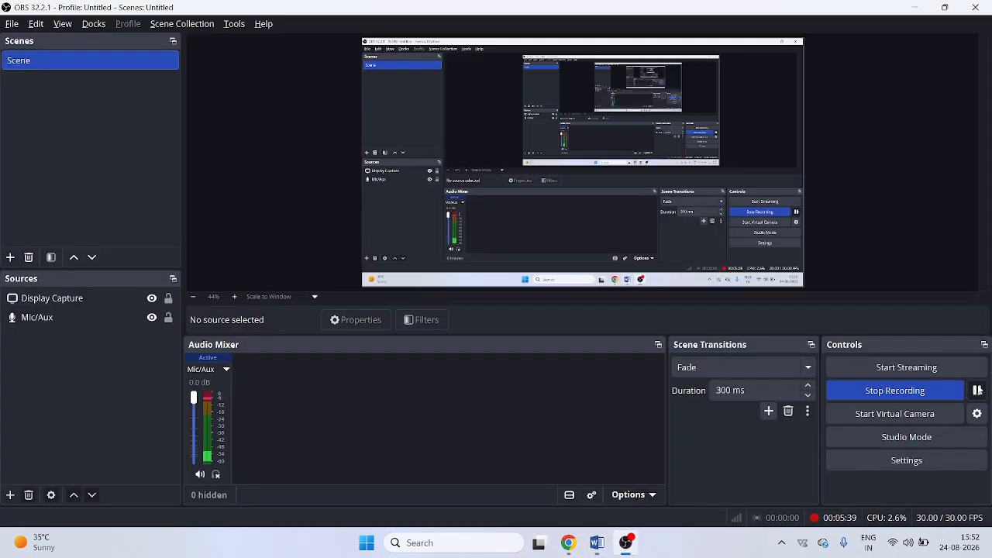
mouse_move(602, 550)
key(alt+Tab)
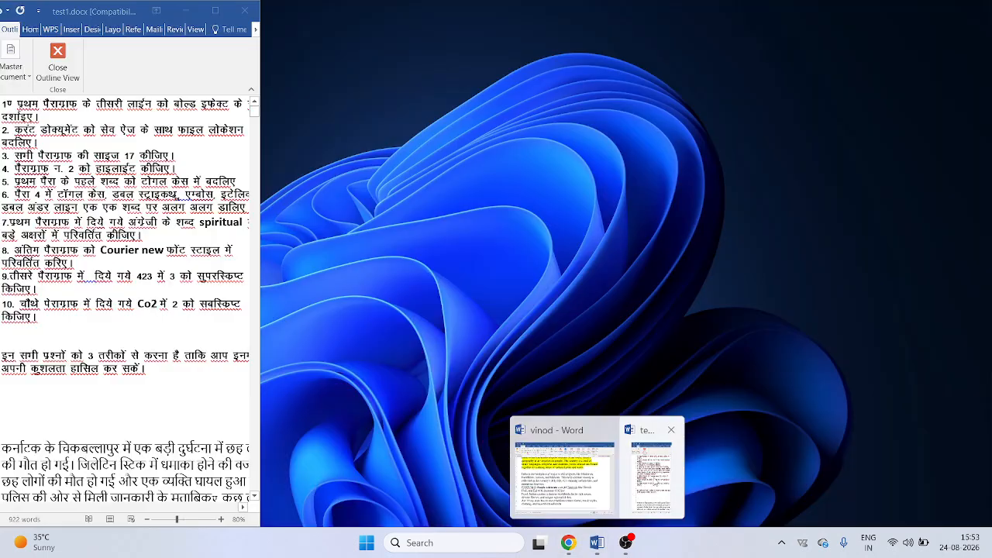
click(651, 473)
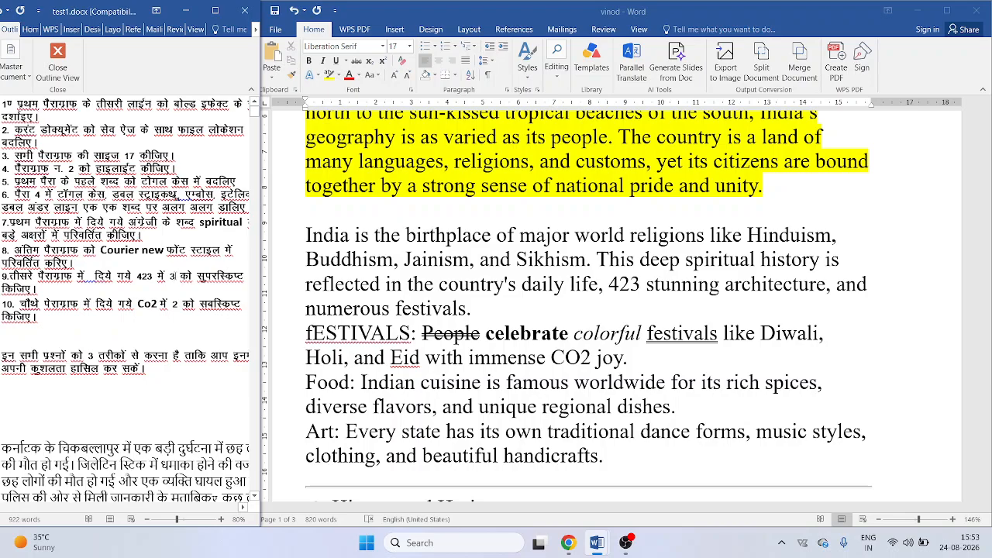
- Format the 3 of "423" in the third paragraph as superscript
scroll(527, 248, up, 3)
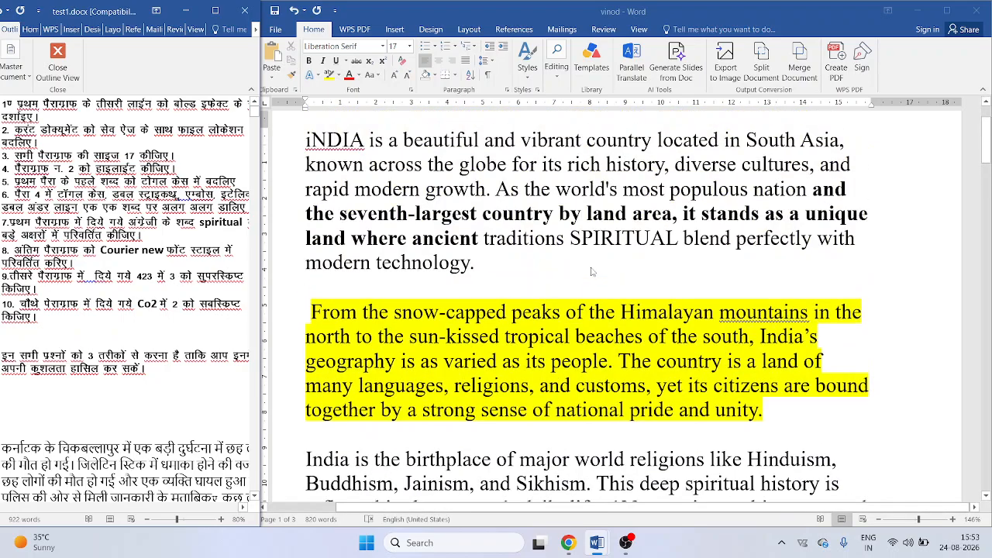
scroll(527, 248, down, 2)
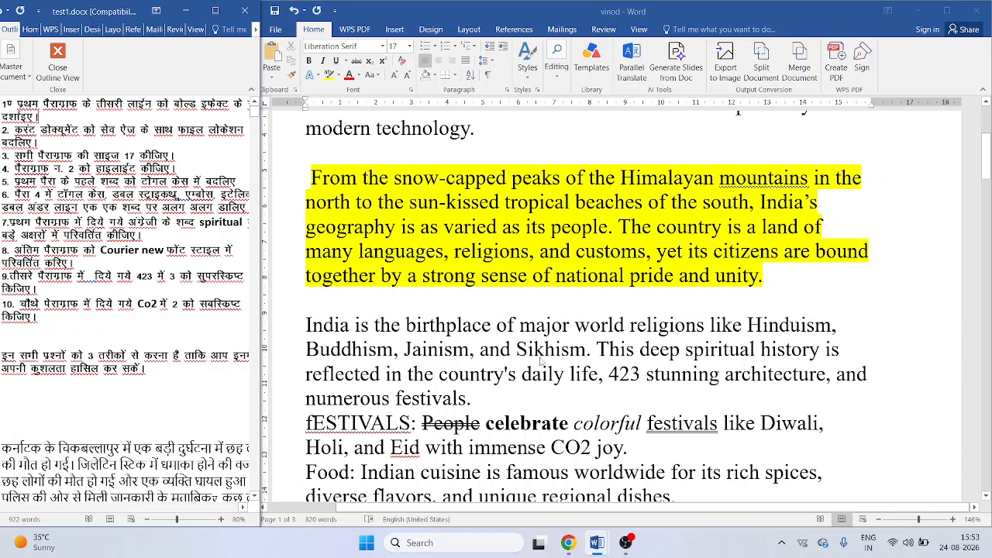
click(596, 447)
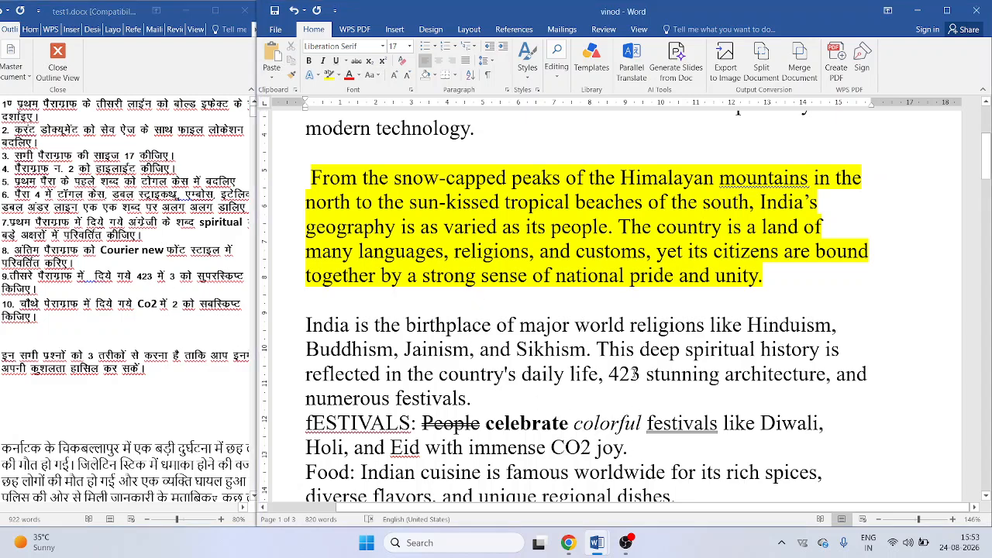
drag(632, 373, 640, 373)
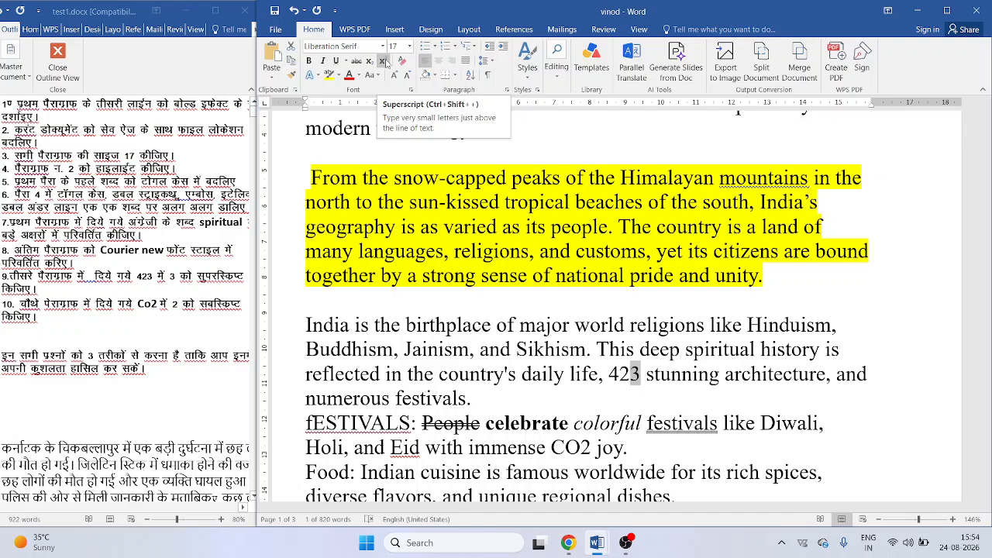
click(383, 61)
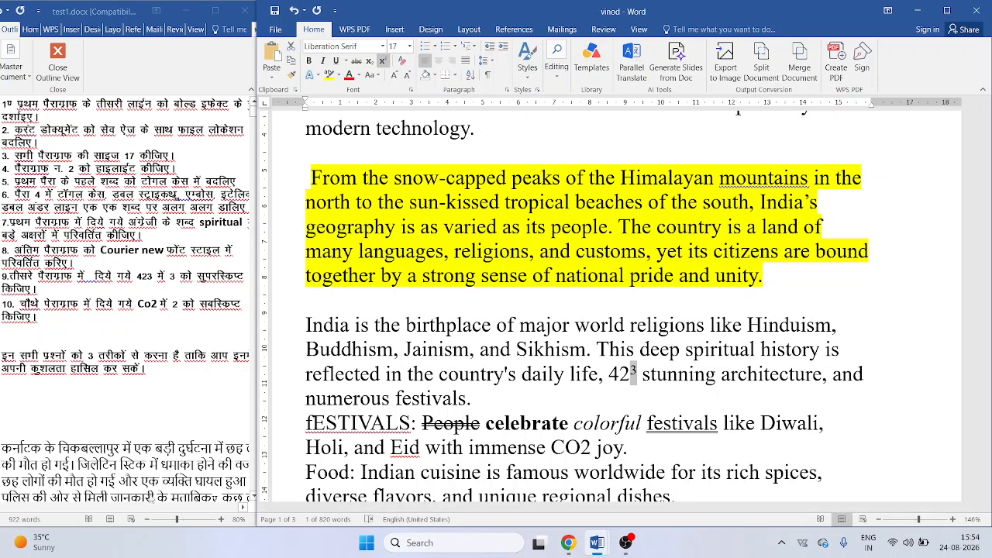
- Format the 2 of "CO2" in the fourth paragraph as subscript
drag(581, 449, 592, 450)
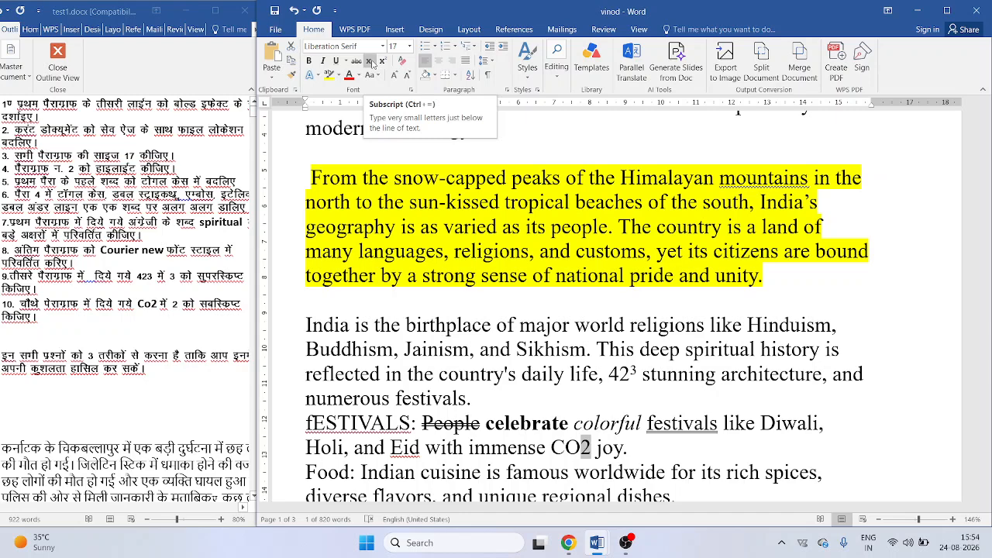
click(370, 61)
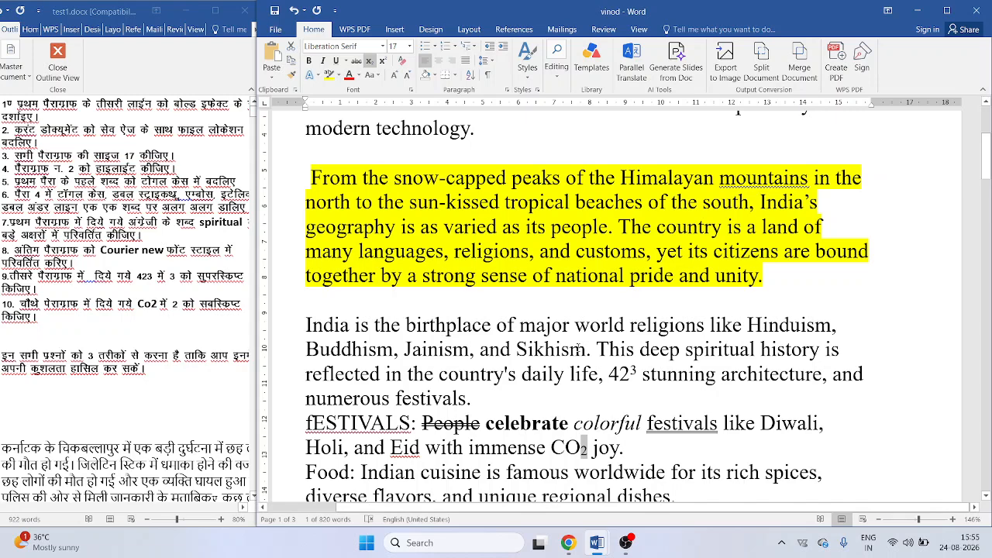
key(alt+Tab)
key(Tab)
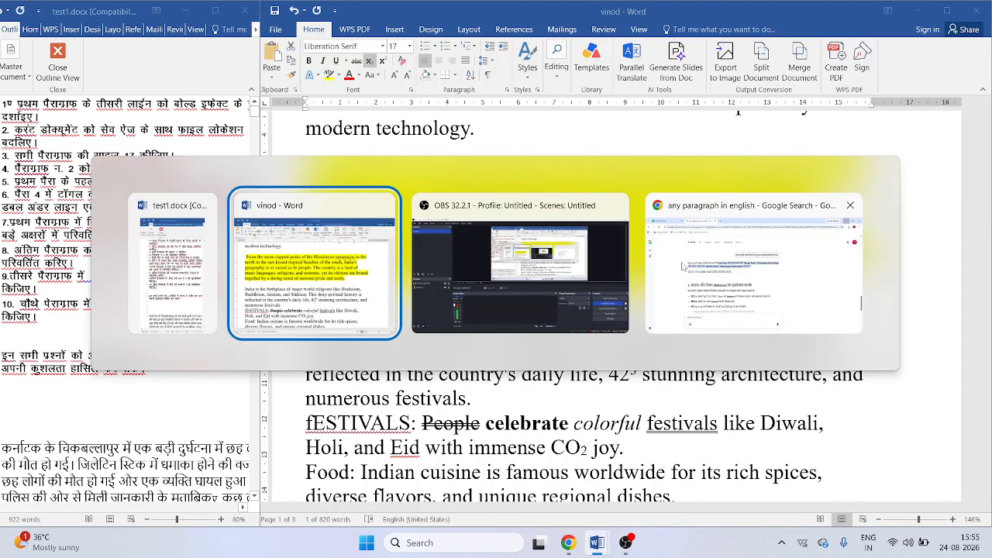